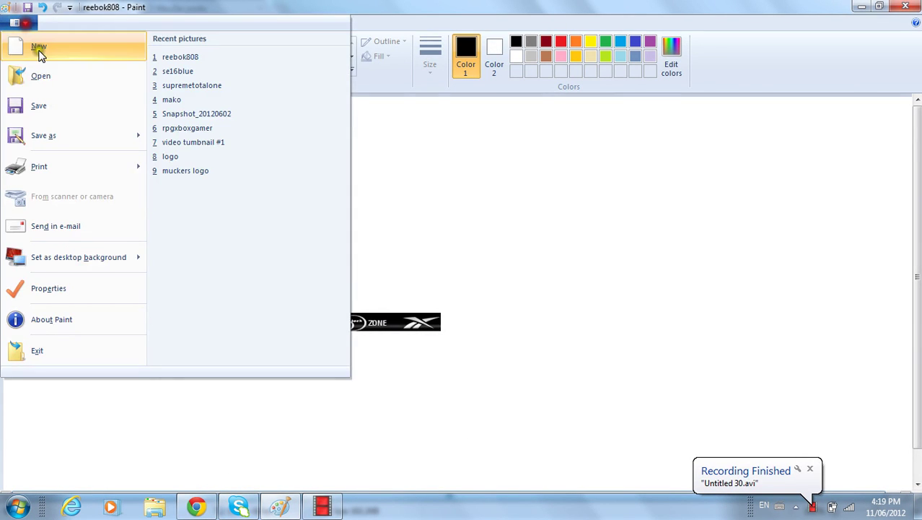
# - Start a new picture without saving reebok808, then open reebokai9 from the Pictures library
pyautogui.click(43, 49)
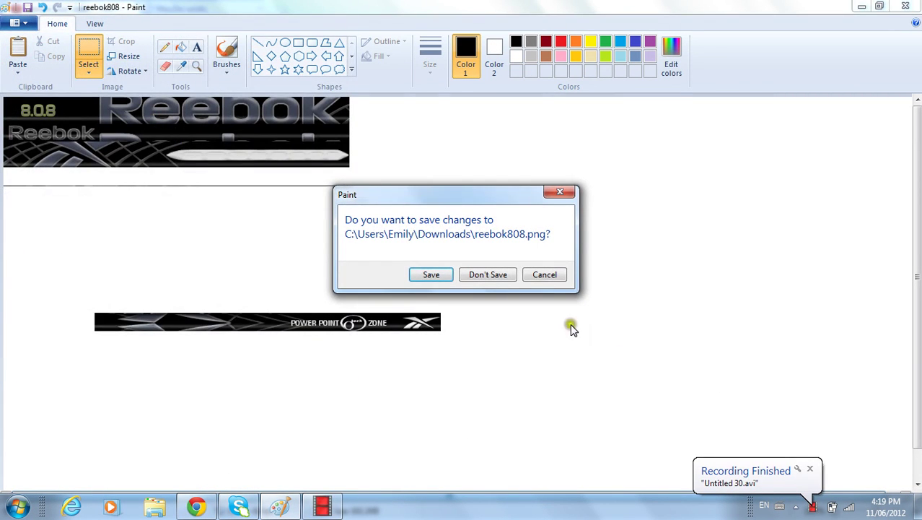
pyautogui.click(488, 274)
pyautogui.click(14, 23)
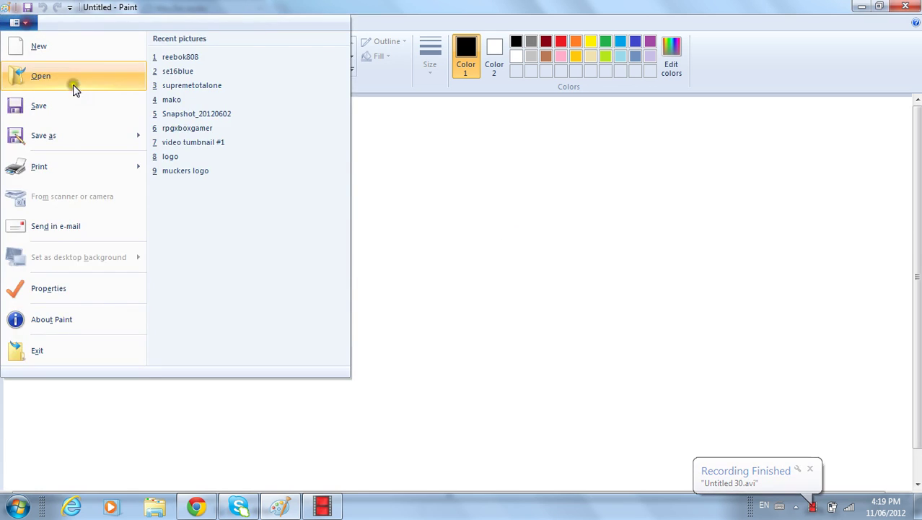
pyautogui.click(76, 78)
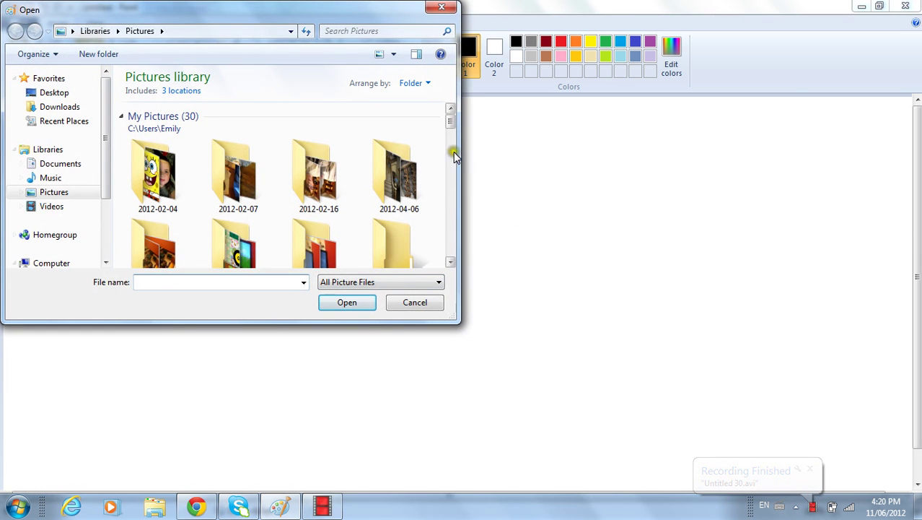
pyautogui.moveTo(451, 121); pyautogui.dragTo(451, 219)
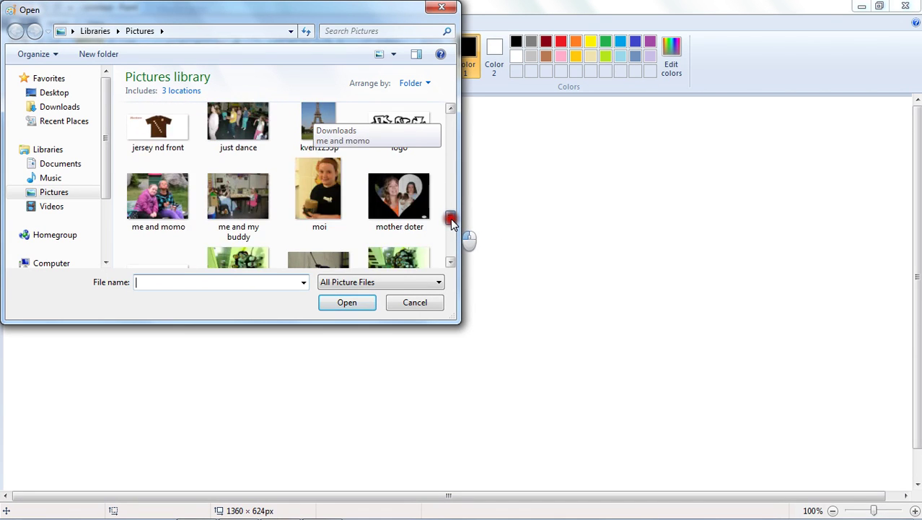
pyautogui.moveTo(450, 218); pyautogui.dragTo(450, 239)
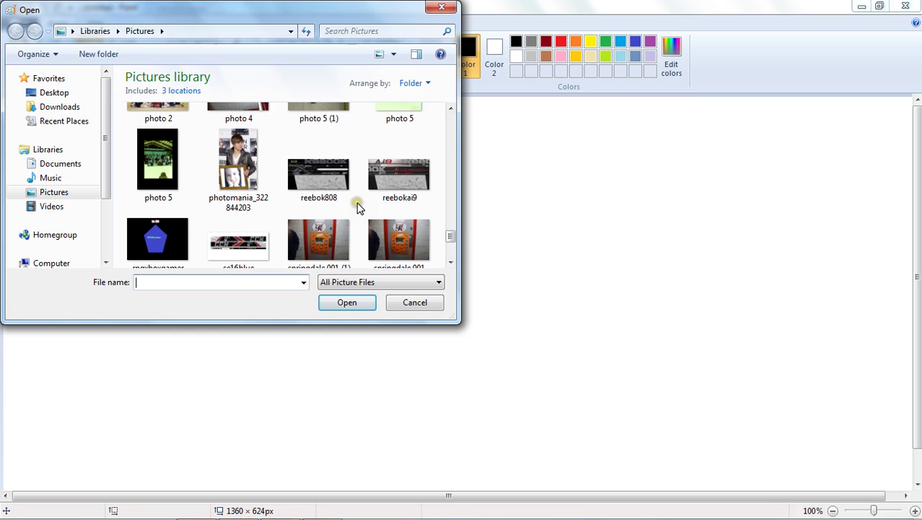
pyautogui.doubleClick(394, 195)
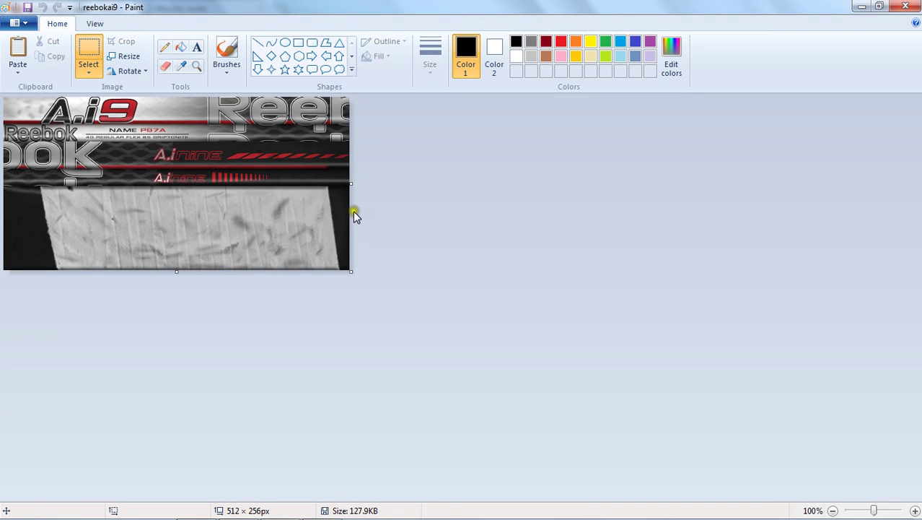
# - Drag out the reebokai9 canvas to 1360 × 624 px, leaving the picture unchanged
pyautogui.moveTo(351, 271)
pyautogui.mouseDown()
pyautogui.moveTo(866, 513)
pyautogui.moveTo(917, 501)
pyautogui.mouseUp()
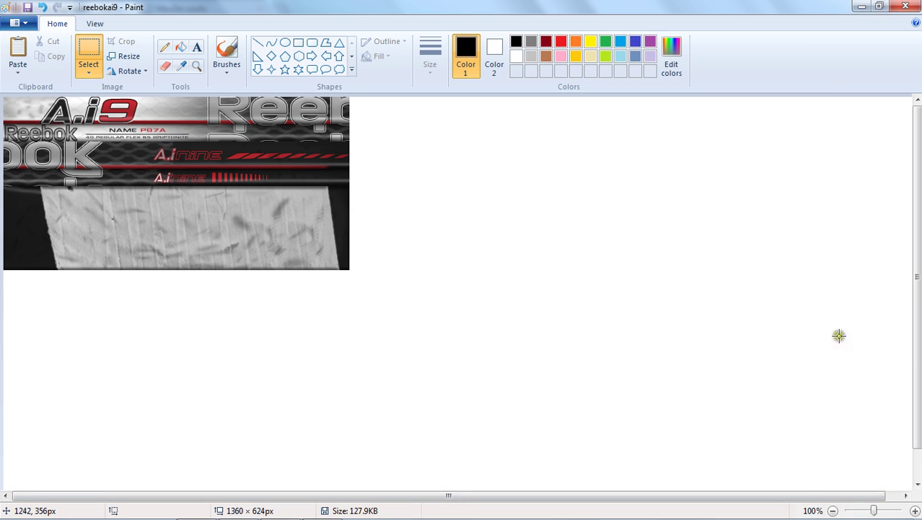
pyautogui.scroll(-1, 916, 304)
pyautogui.hscroll(1, 874, 488)
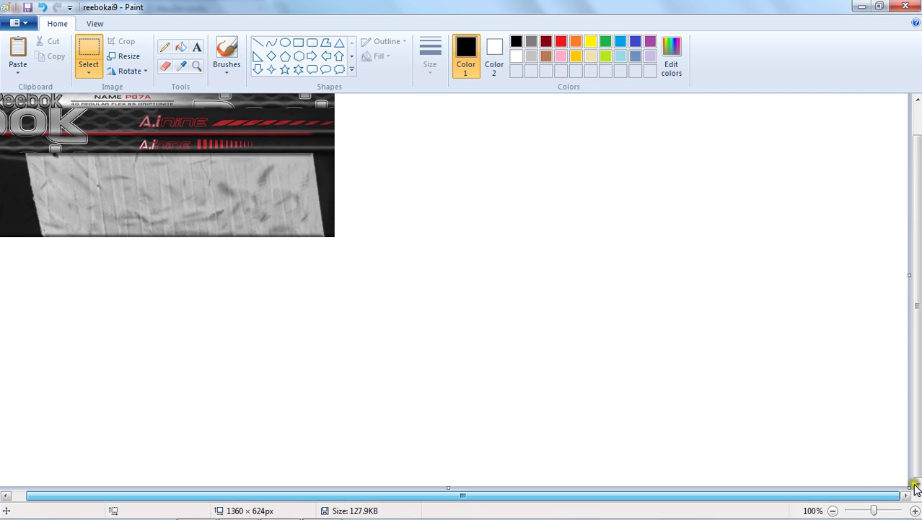
pyautogui.scroll(1, 919, 404)
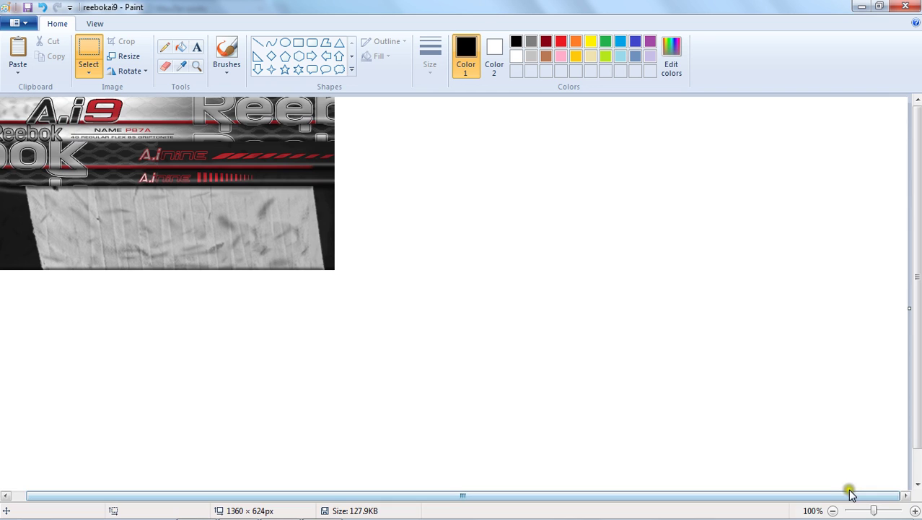
pyautogui.moveTo(850, 490); pyautogui.dragTo(86, 208)
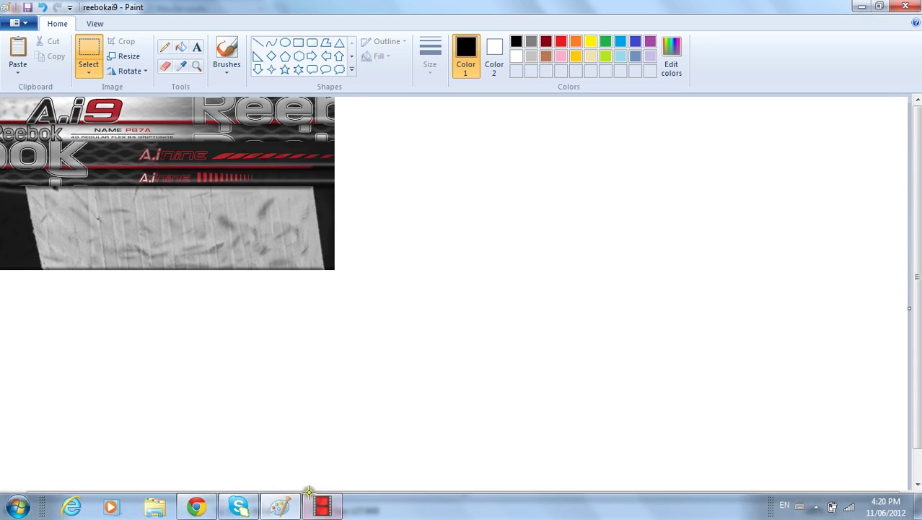
pyautogui.moveTo(294, 502); pyautogui.dragTo(172, 462)
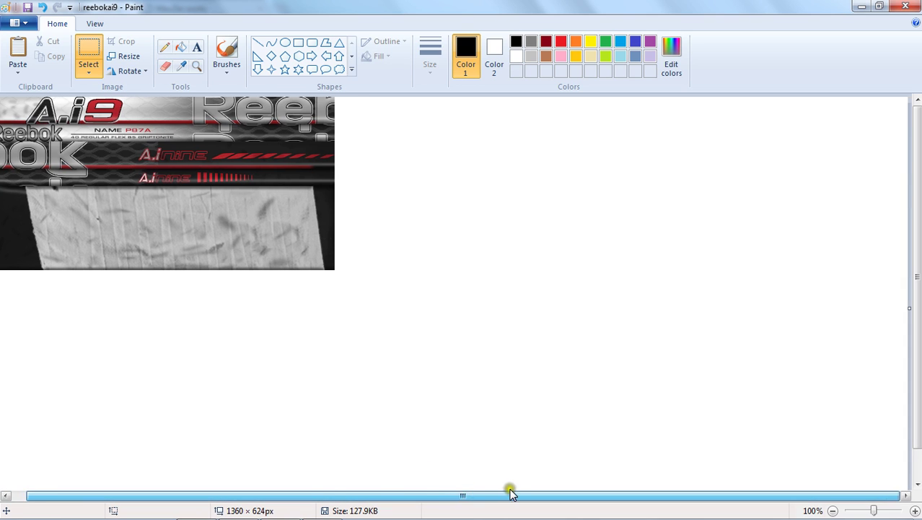
pyautogui.moveTo(462, 503); pyautogui.dragTo(326, 489)
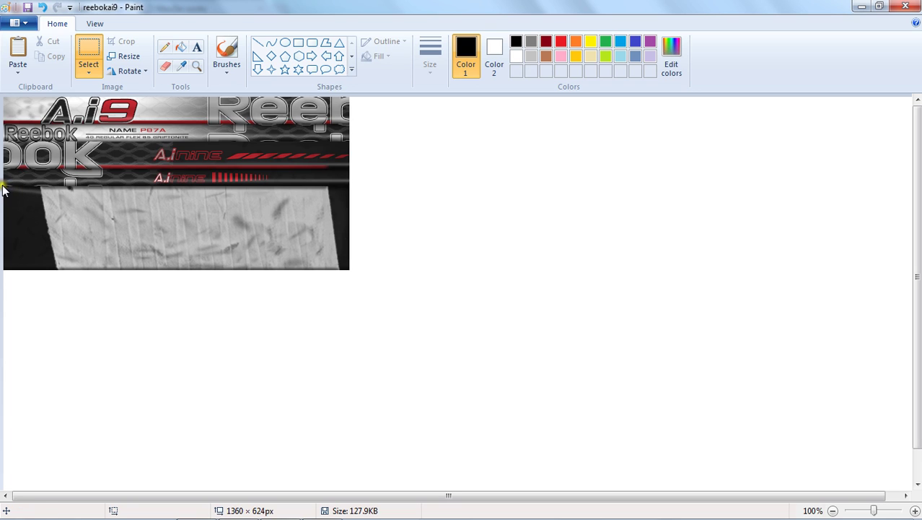
# - Select the grey tape section at the bottom, drag it aside and cut it out
pyautogui.moveTo(4, 186); pyautogui.dragTo(331, 308)
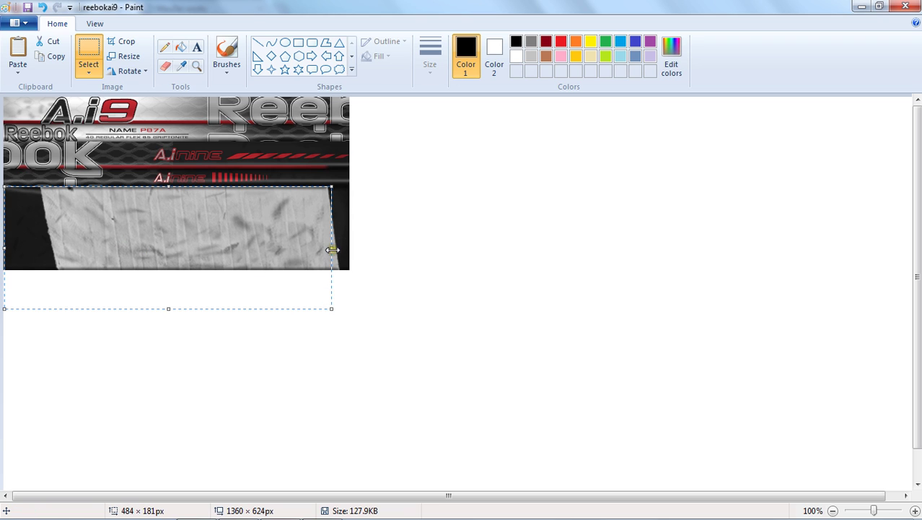
pyautogui.moveTo(331, 249); pyautogui.dragTo(433, 281)
pyautogui.moveTo(316, 260); pyautogui.dragTo(494, 360)
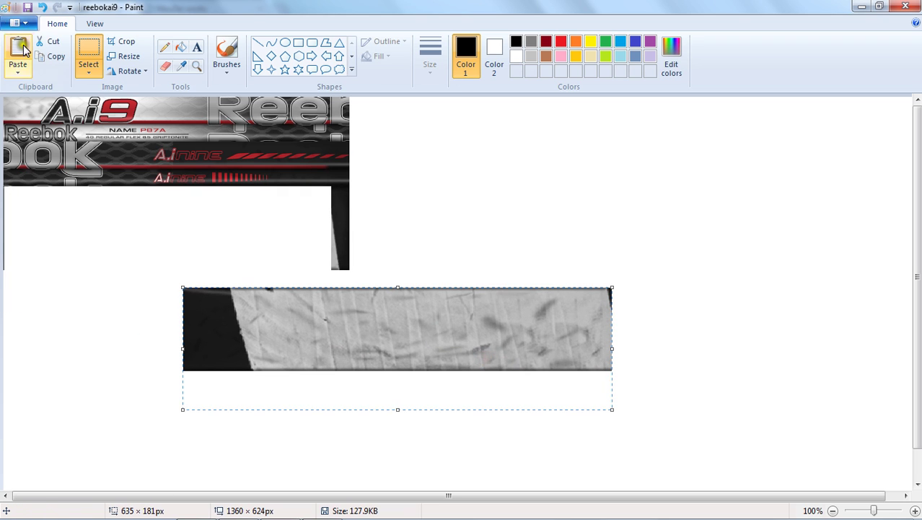
pyautogui.click(48, 41)
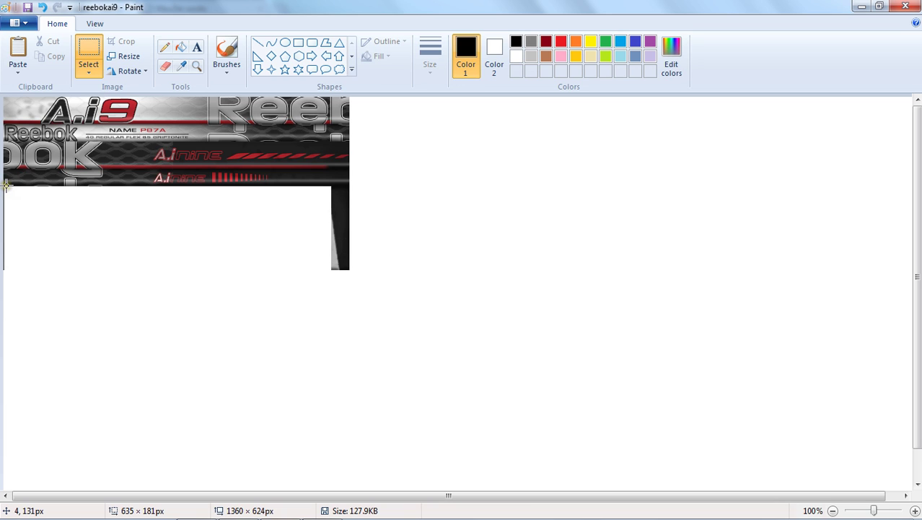
# - Cut away the leftover left-edge sliver and the dark strip on the right
pyautogui.moveTo(4, 186); pyautogui.dragTo(7, 331)
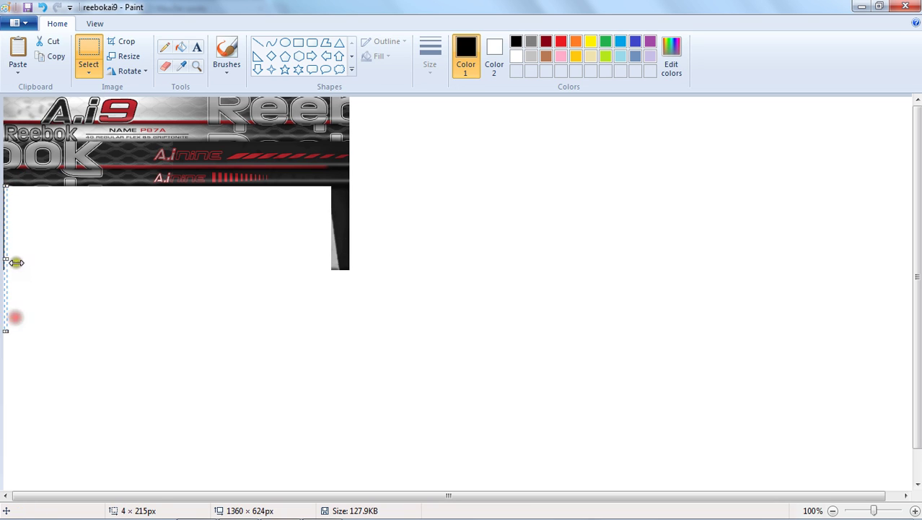
pyautogui.click(46, 42)
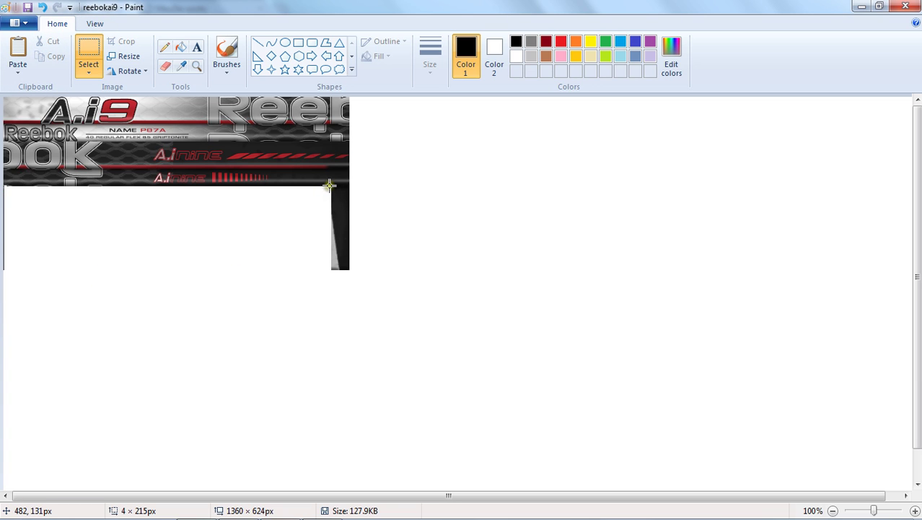
pyautogui.moveTo(329, 186); pyautogui.dragTo(437, 403)
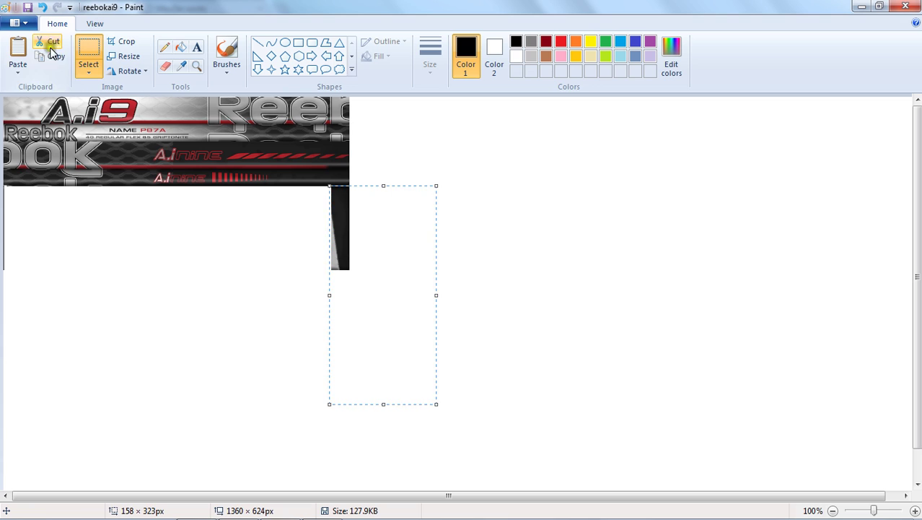
pyautogui.click(50, 48)
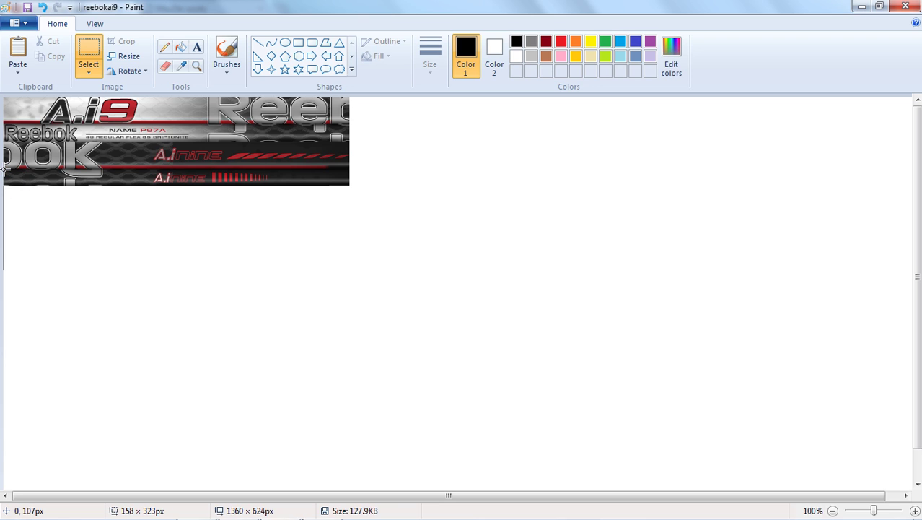
# - Move the bottom shaft strip lower on the canvas and cut away the leftover thin lines
pyautogui.moveTo(4, 169)
pyautogui.mouseDown()
pyautogui.moveTo(357, 194)
pyautogui.moveTo(349, 185)
pyautogui.moveTo(487, 305)
pyautogui.mouseUp()
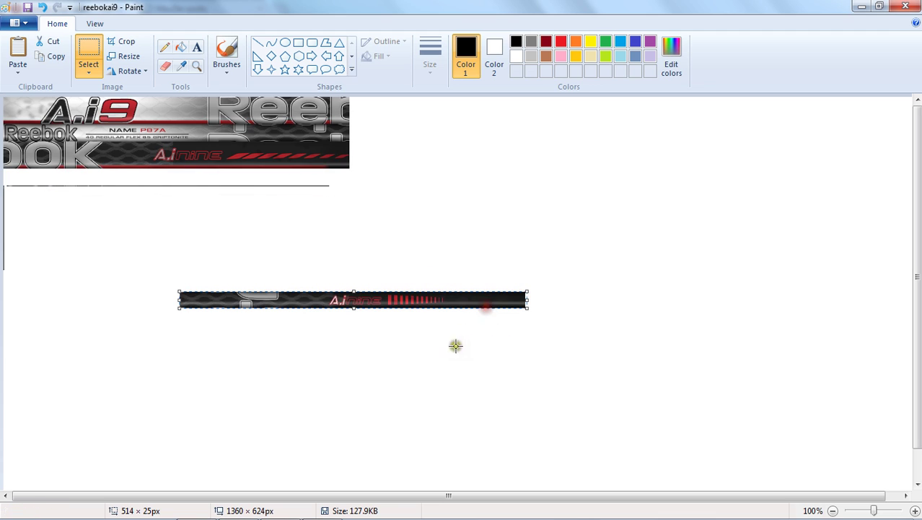
pyautogui.click(684, 310)
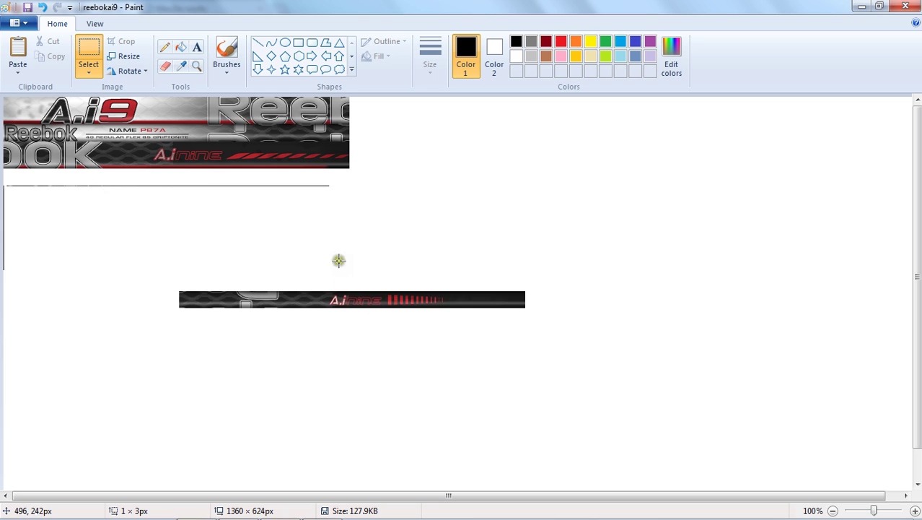
pyautogui.moveTo(330, 182); pyautogui.dragTo(4, 278)
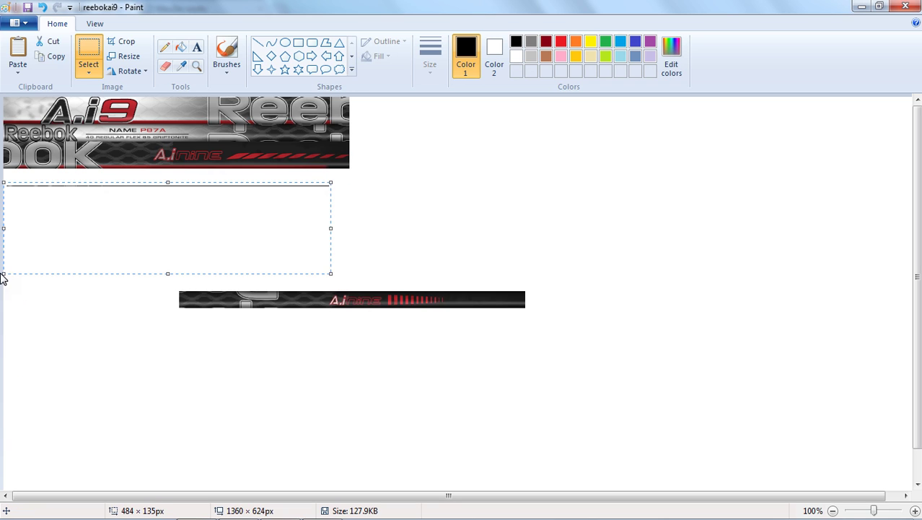
pyautogui.click(49, 43)
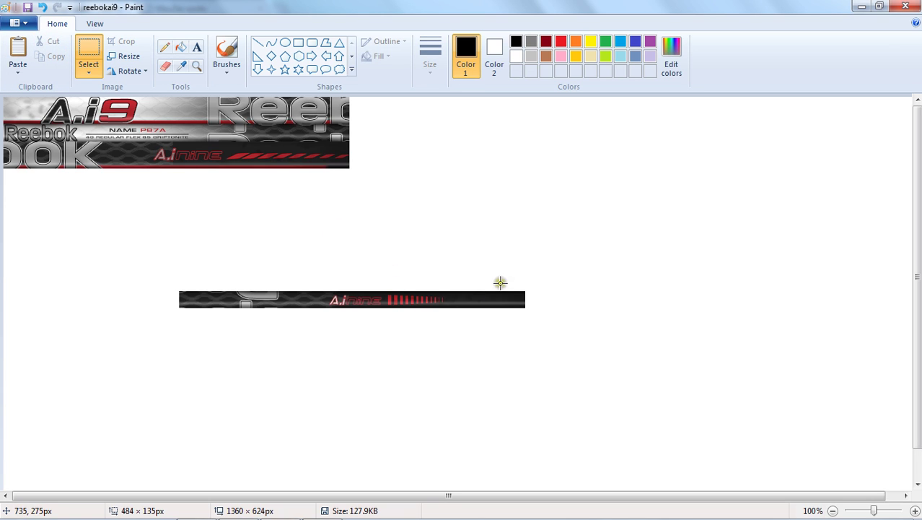
# - Stretch the separated shaft strip taller, then drag the Reebok NAME row beside its left end
pyautogui.moveTo(529, 287)
pyautogui.mouseDown()
pyautogui.moveTo(179, 320)
pyautogui.moveTo(174, 308)
pyautogui.mouseUp()
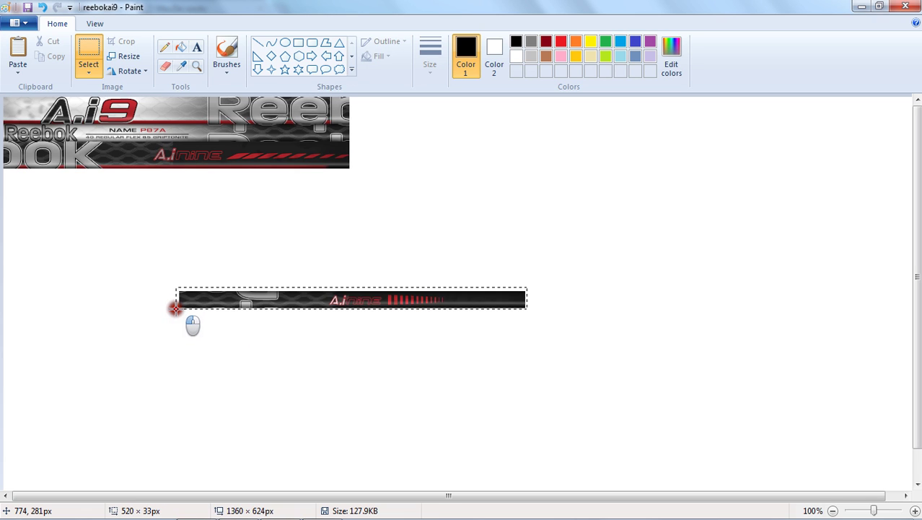
pyautogui.moveTo(175, 308)
pyautogui.mouseDown()
pyautogui.moveTo(588, 338)
pyautogui.moveTo(586, 347)
pyautogui.moveTo(428, 342)
pyautogui.moveTo(463, 347)
pyautogui.moveTo(454, 344)
pyautogui.mouseUp()
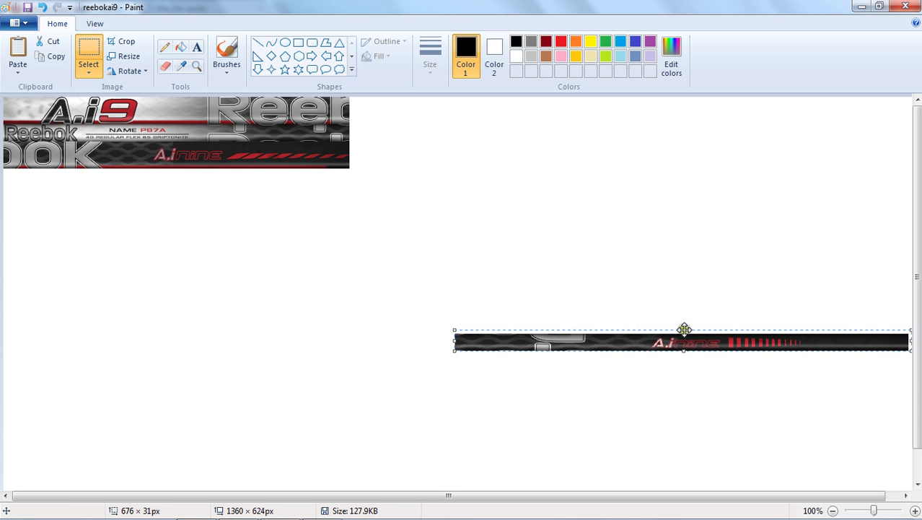
pyautogui.moveTo(684, 329); pyautogui.dragTo(684, 314)
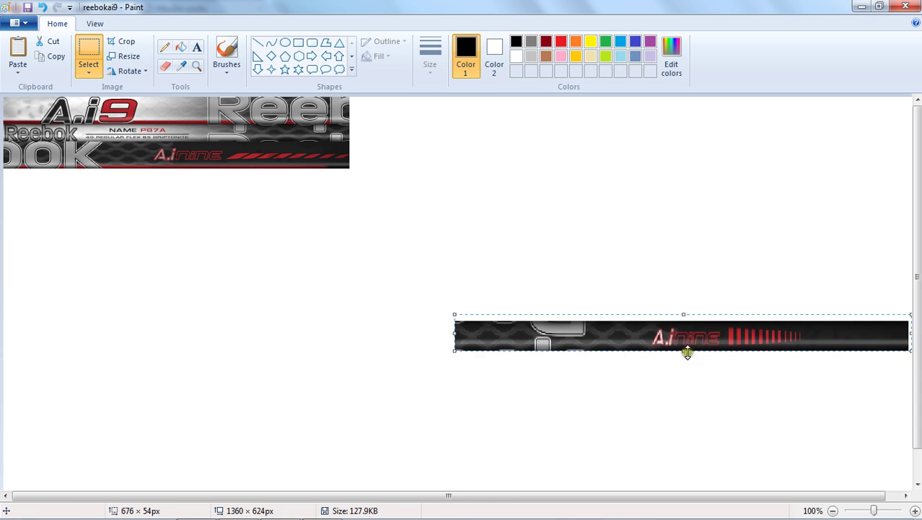
pyautogui.moveTo(687, 352); pyautogui.dragTo(686, 359)
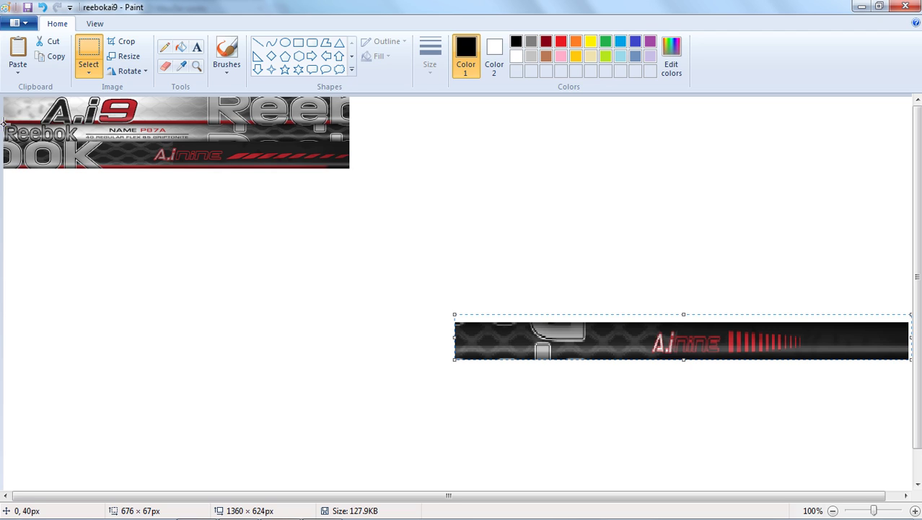
pyautogui.moveTo(3, 126)
pyautogui.mouseDown()
pyautogui.moveTo(150, 144)
pyautogui.moveTo(350, 143)
pyautogui.mouseUp()
pyautogui.moveTo(350, 141)
pyautogui.mouseDown()
pyautogui.moveTo(411, 324)
pyautogui.moveTo(412, 355)
pyautogui.mouseUp()
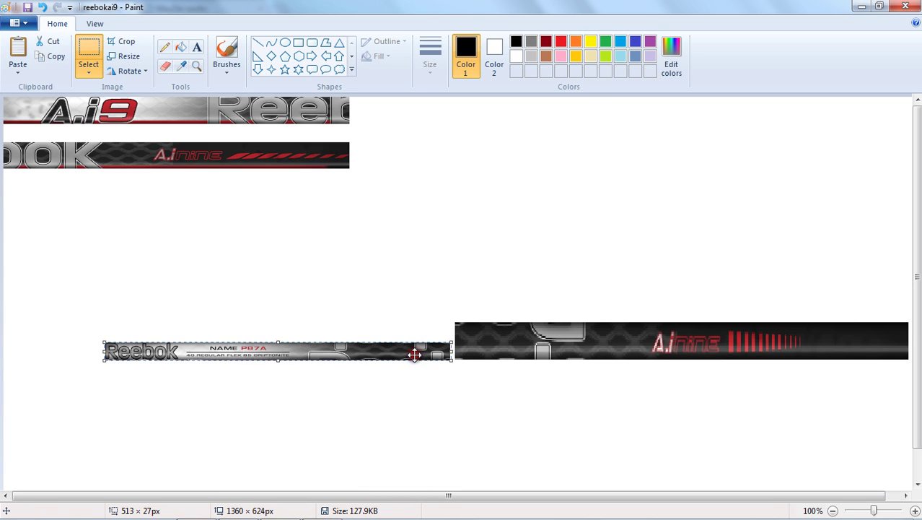
# - Butt the Reebok NAME strip against the shaft strip and make it slightly taller
pyautogui.click(428, 381)
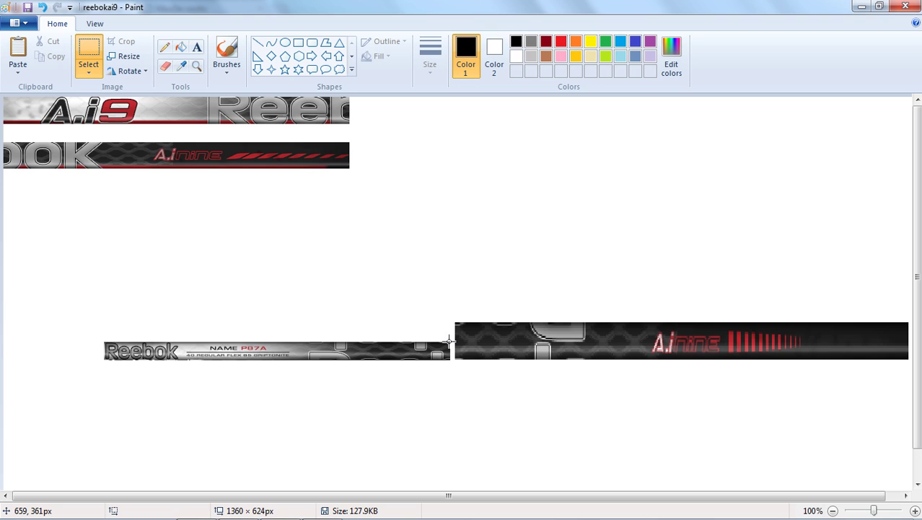
pyautogui.moveTo(449, 340)
pyautogui.mouseDown()
pyautogui.moveTo(88, 368)
pyautogui.moveTo(97, 359)
pyautogui.mouseUp()
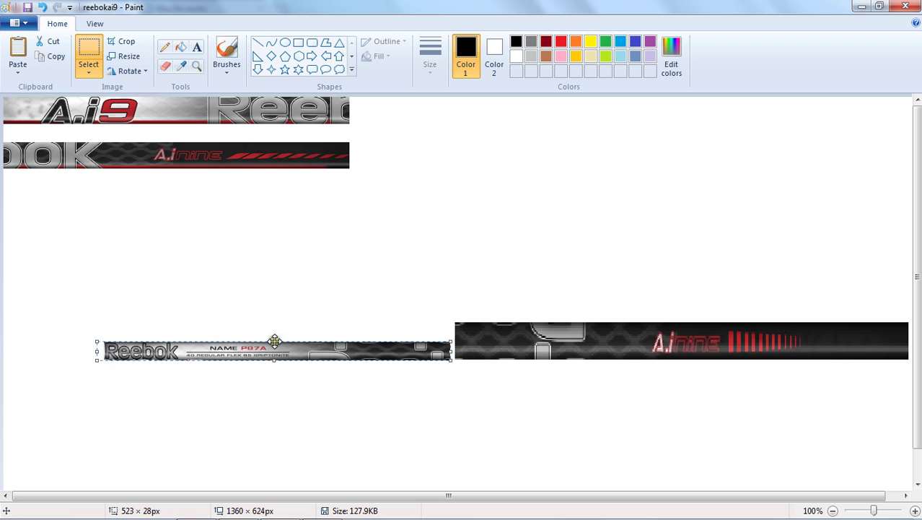
pyautogui.moveTo(291, 348)
pyautogui.mouseDown()
pyautogui.moveTo(304, 347)
pyautogui.moveTo(282, 322)
pyautogui.mouseUp()
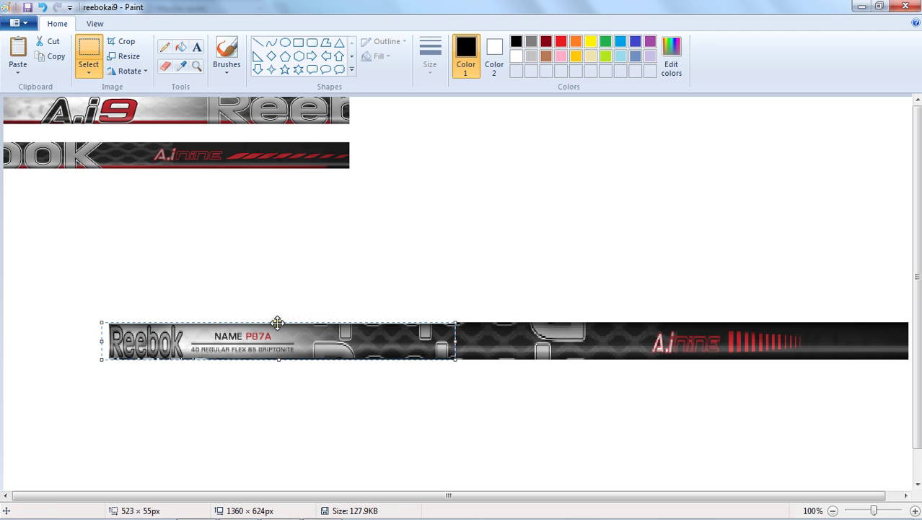
pyautogui.moveTo(277, 320); pyautogui.dragTo(278, 318)
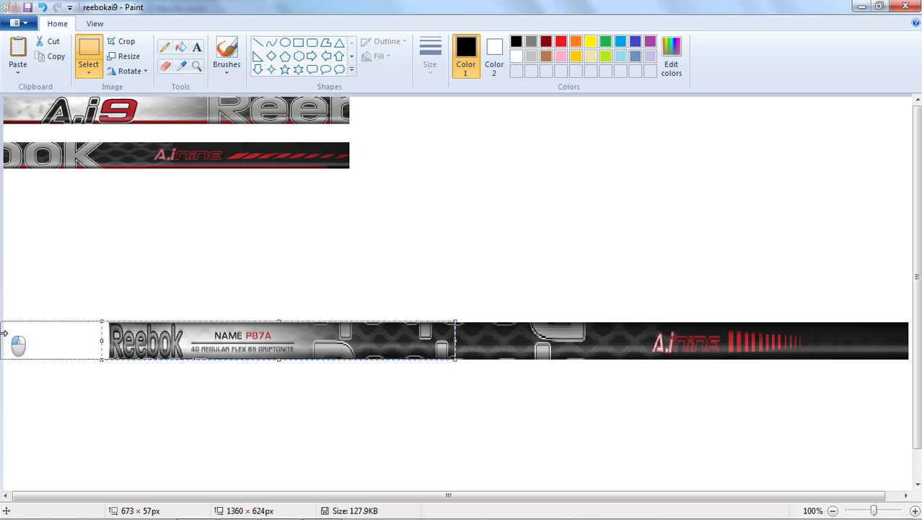
# - Stretch the nameplate piece to the left canvas edge and select the whole 1336 × 68 px strip
pyautogui.moveTo(101, 341); pyautogui.dragTo(1, 340)
pyautogui.click(283, 267)
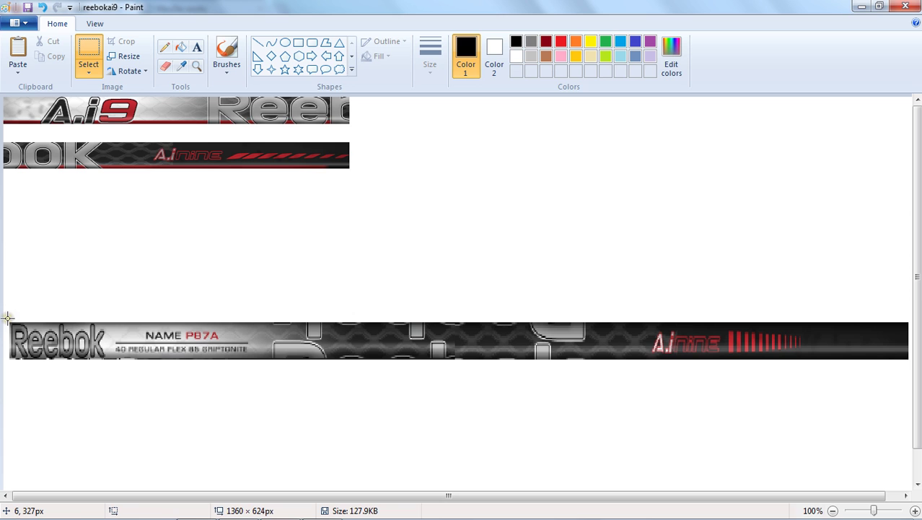
pyautogui.moveTo(8, 318); pyautogui.dragTo(910, 364)
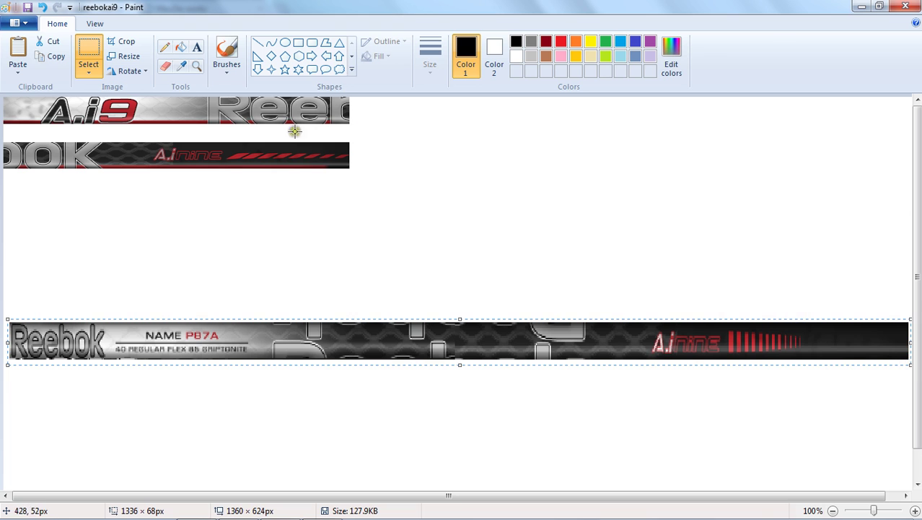
pyautogui.click(56, 55)
pyautogui.click(17, 48)
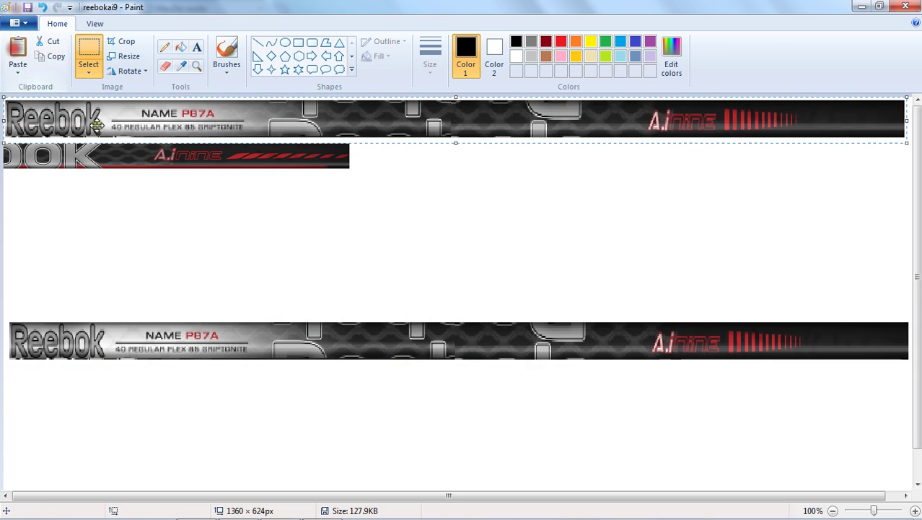
pyautogui.moveTo(124, 120)
pyautogui.mouseDown()
pyautogui.moveTo(156, 231)
pyautogui.moveTo(125, 388)
pyautogui.moveTo(123, 258)
pyautogui.mouseUp()
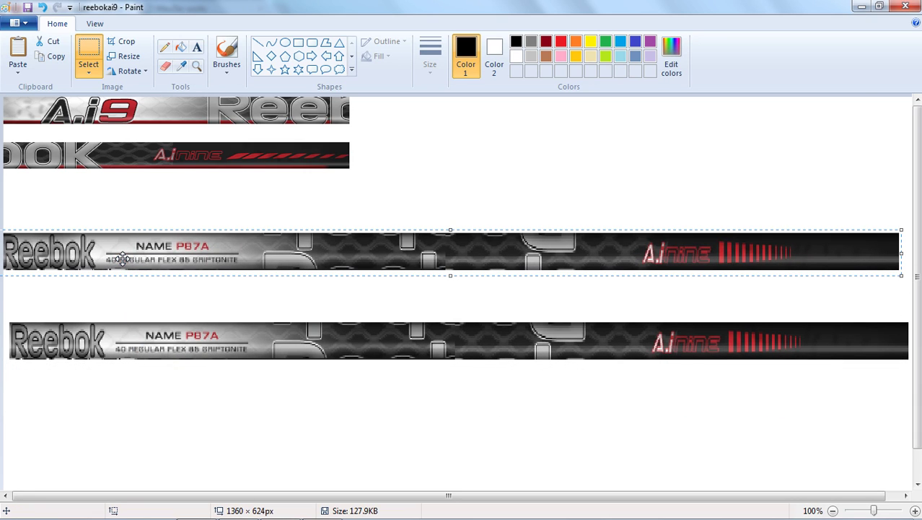
pyautogui.scroll(-1, 97, 262)
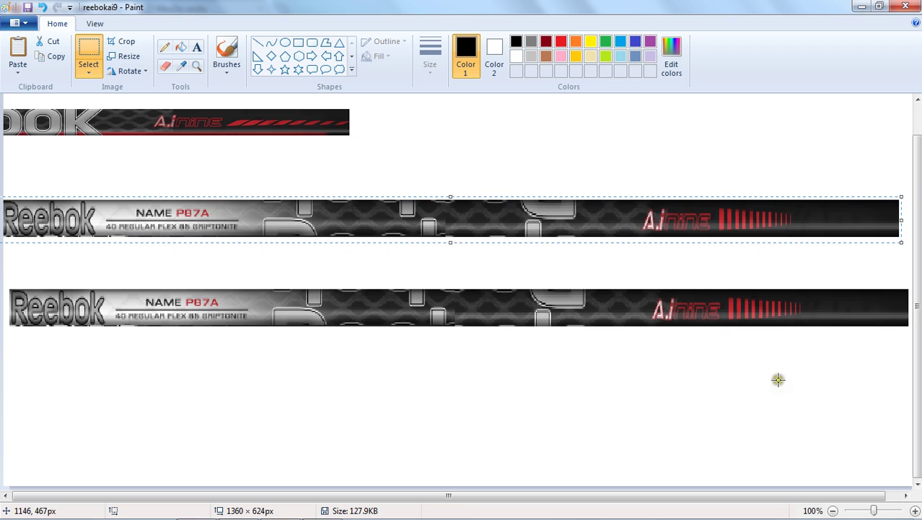
pyautogui.scroll(1, 918, 310)
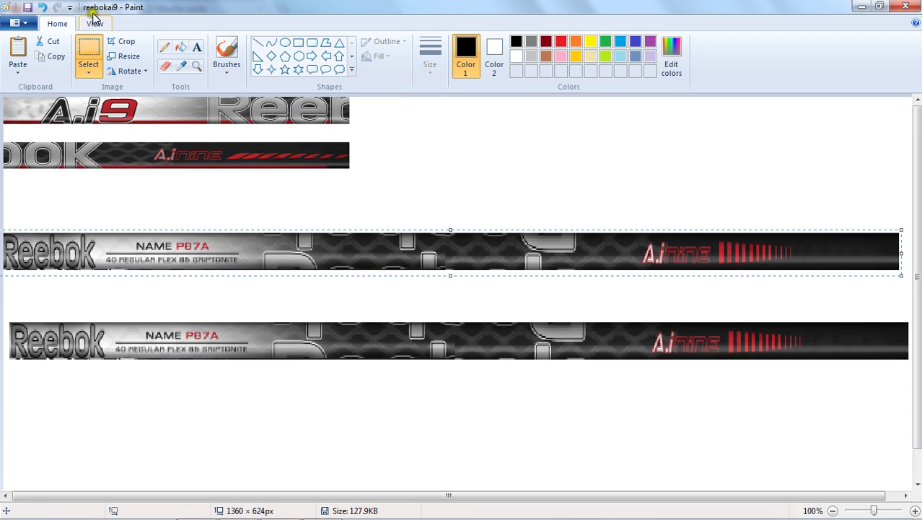
pyautogui.click(58, 44)
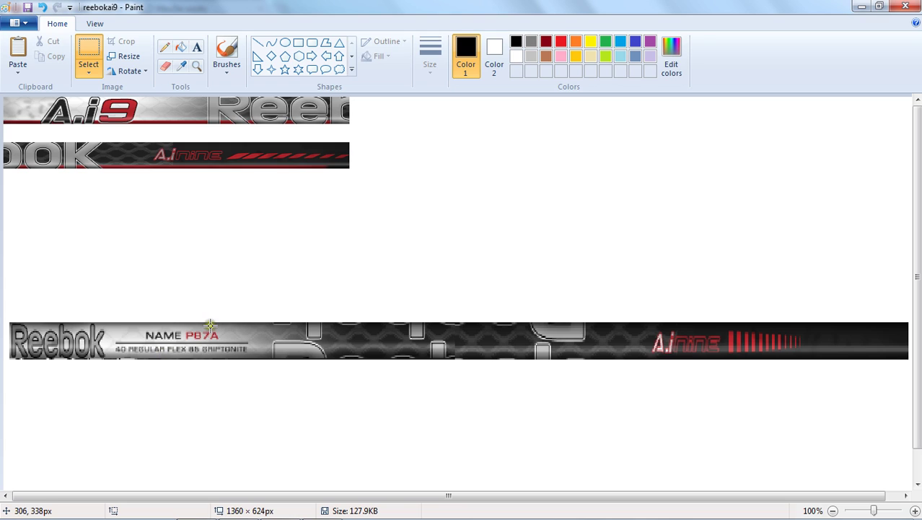
# - Draw a white rectangle over the NAME label on the shaft strip
pyautogui.click(298, 45)
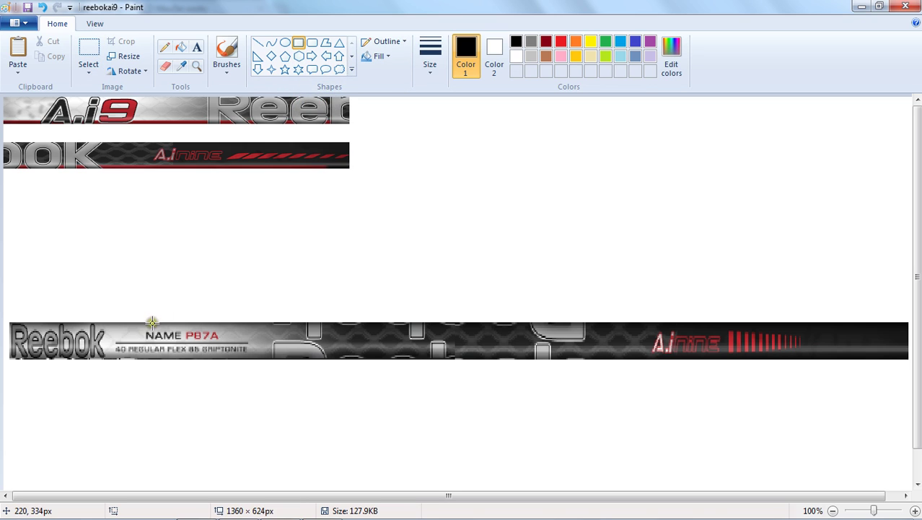
pyautogui.moveTo(140, 326); pyautogui.dragTo(217, 339)
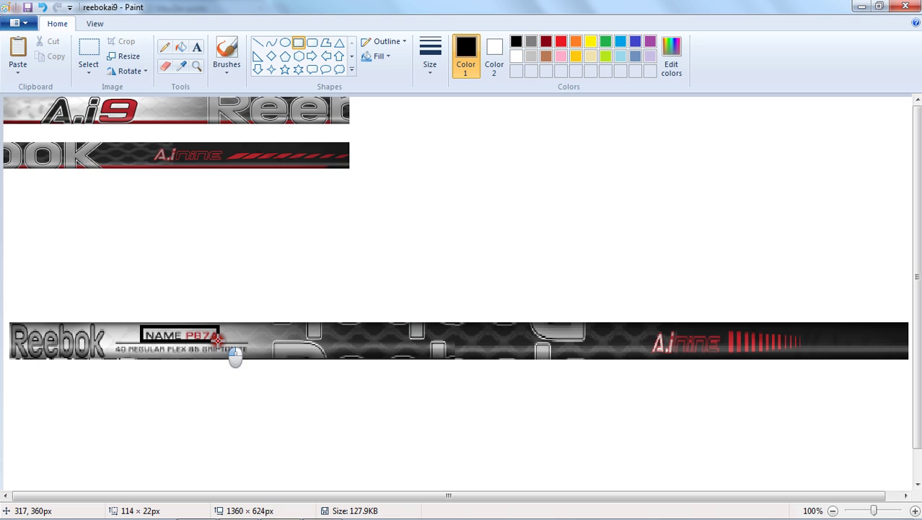
pyautogui.click(516, 56)
pyautogui.click(427, 129)
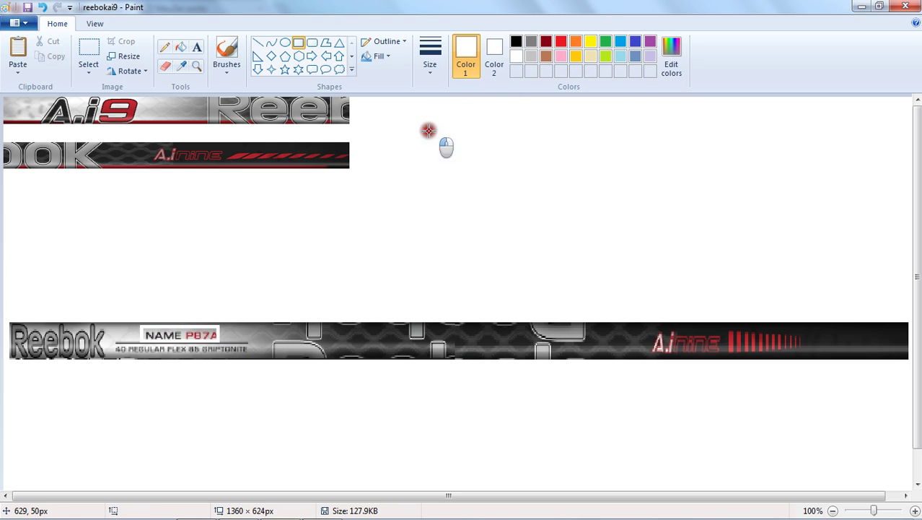
# - Paint the leftover label text white with a brush
pyautogui.click(226, 52)
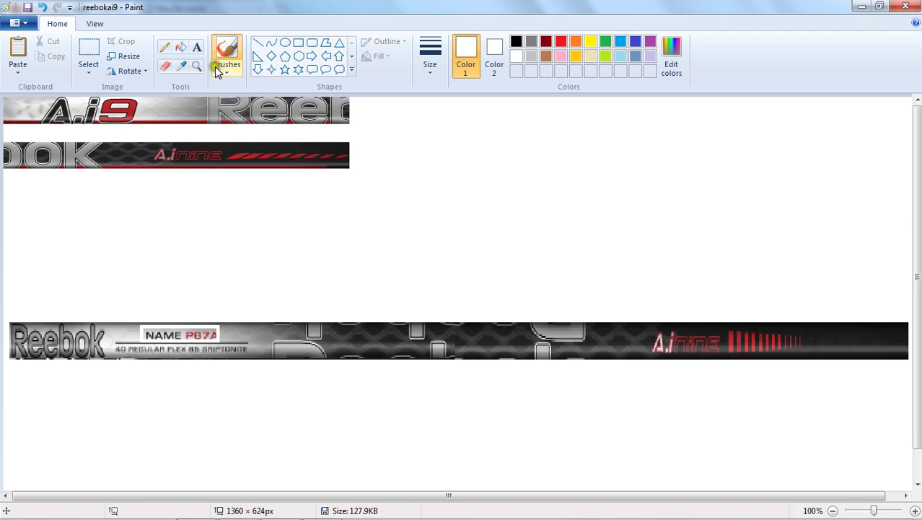
pyautogui.click(240, 75)
pyautogui.click(239, 74)
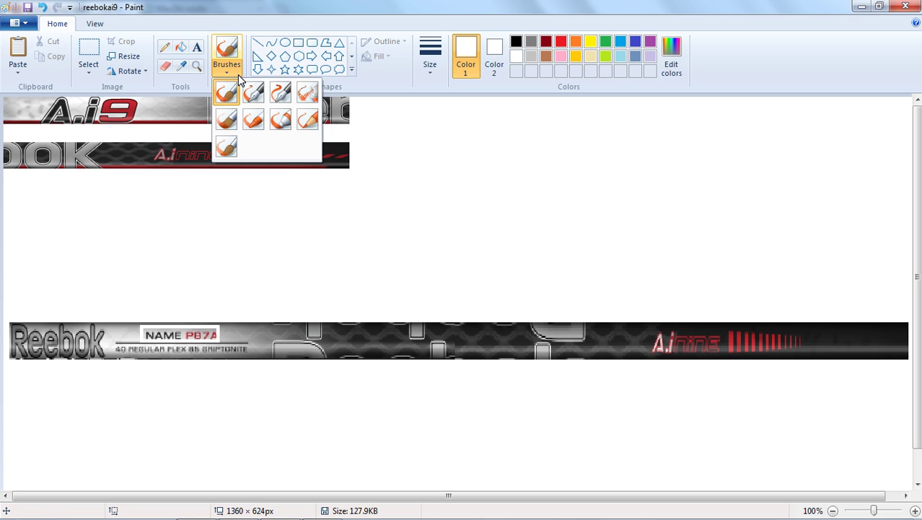
pyautogui.click(240, 76)
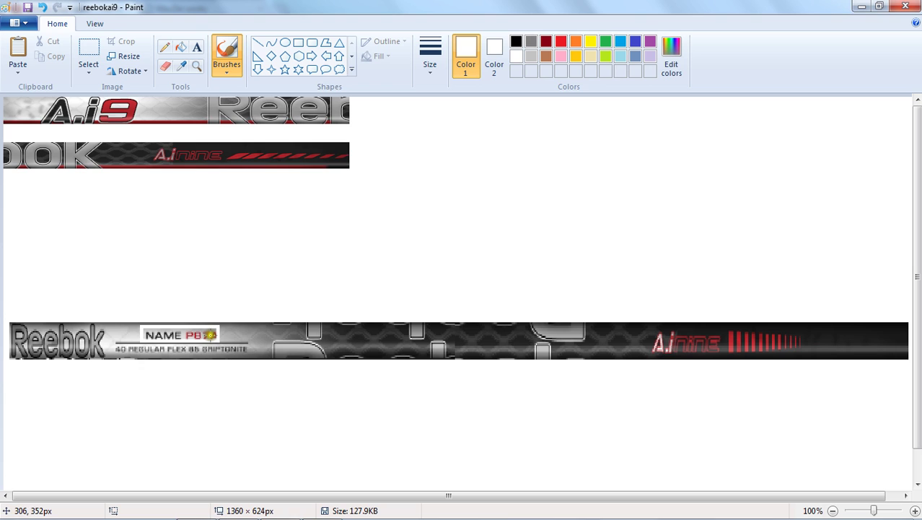
pyautogui.moveTo(209, 335)
pyautogui.mouseDown()
pyautogui.moveTo(222, 354)
pyautogui.moveTo(197, 323)
pyautogui.mouseUp()
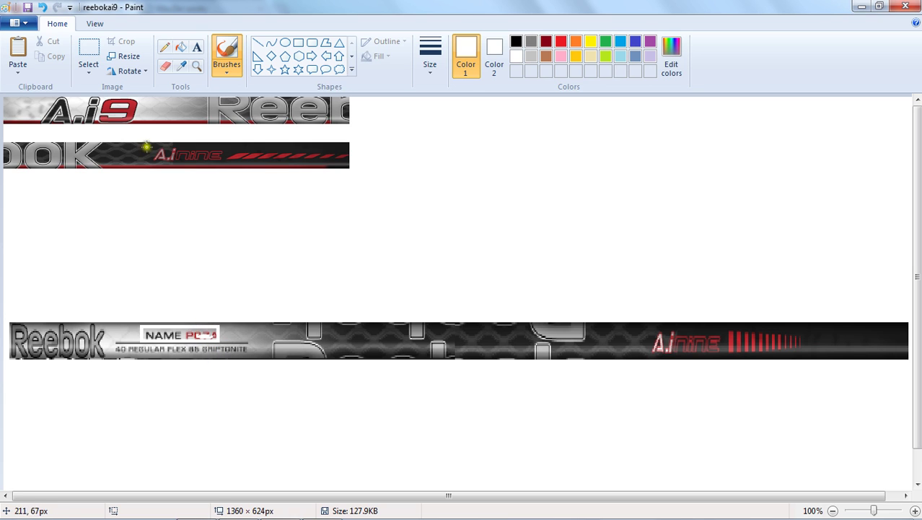
# - Paint over the whole nameplate label area with a thicker white brush
pyautogui.click(436, 62)
pyautogui.click(438, 160)
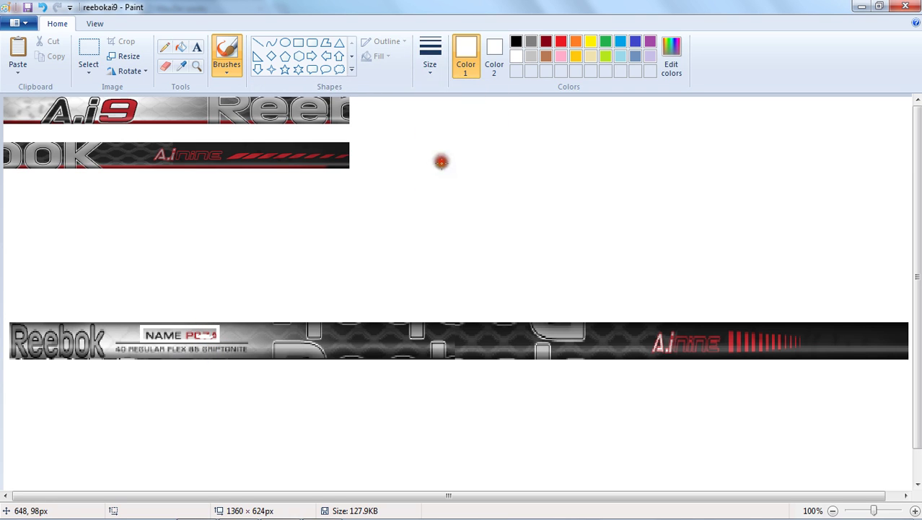
pyautogui.click(428, 65)
pyautogui.click(443, 170)
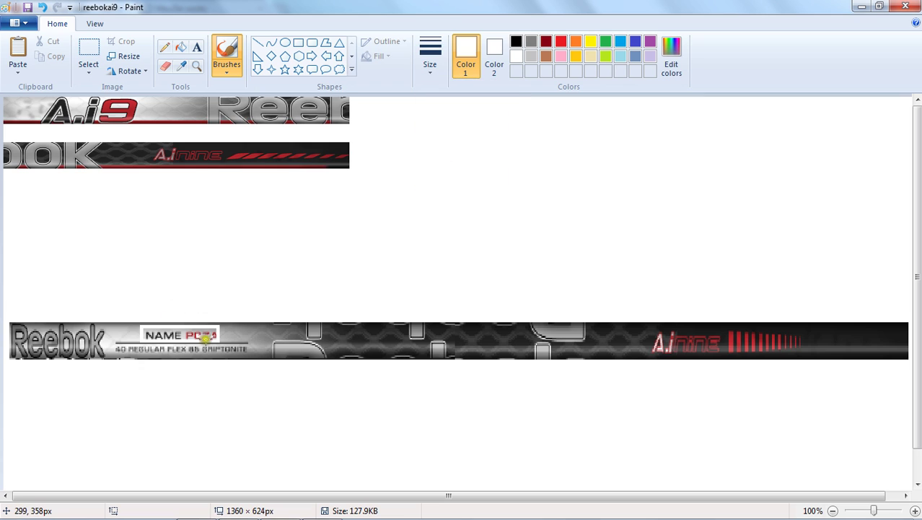
pyautogui.moveTo(206, 335)
pyautogui.mouseDown()
pyautogui.moveTo(141, 332)
pyautogui.moveTo(215, 329)
pyautogui.moveTo(144, 336)
pyautogui.moveTo(173, 330)
pyautogui.mouseUp()
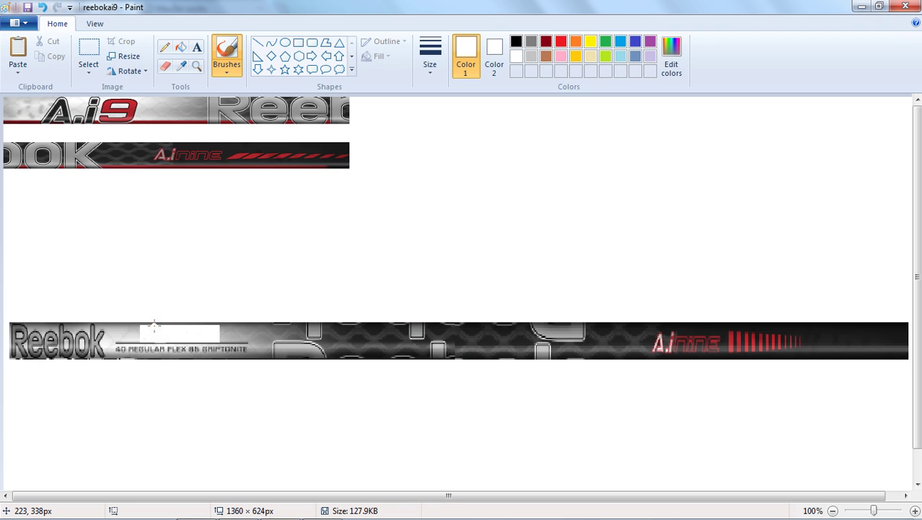
pyautogui.click(247, 196)
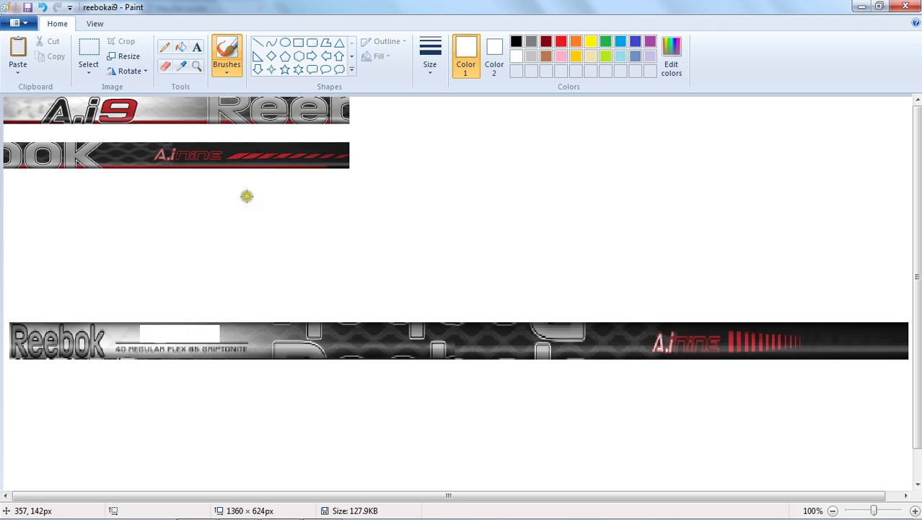
# - Place a bold, size 10 text box over the blanked nameplate
pyautogui.click(195, 50)
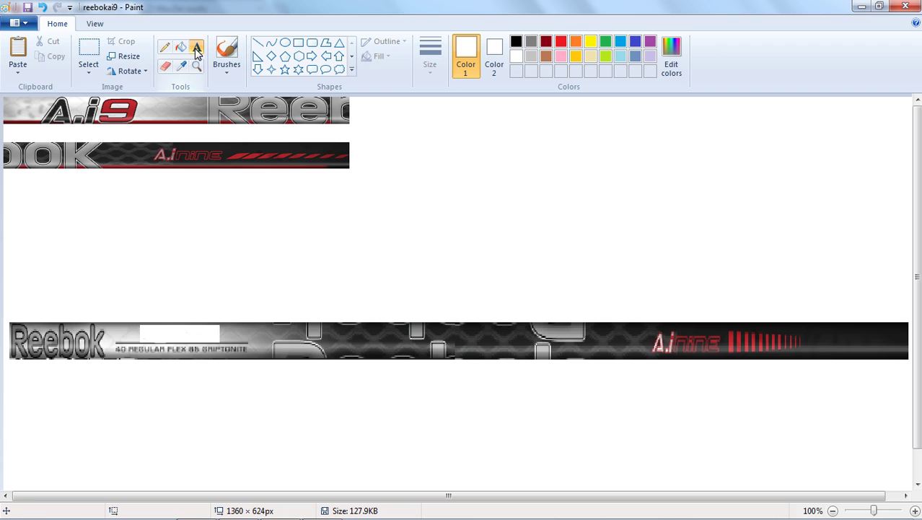
pyautogui.click(145, 332)
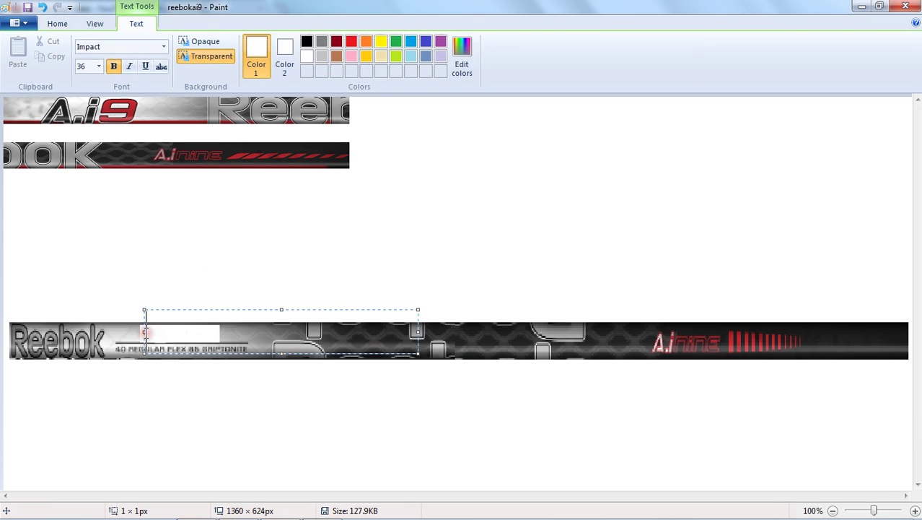
pyautogui.click(110, 66)
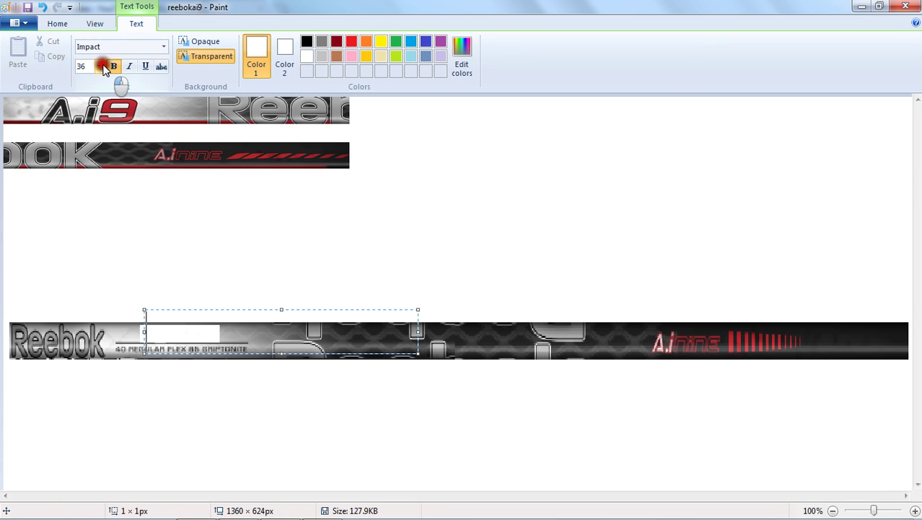
pyautogui.click(98, 67)
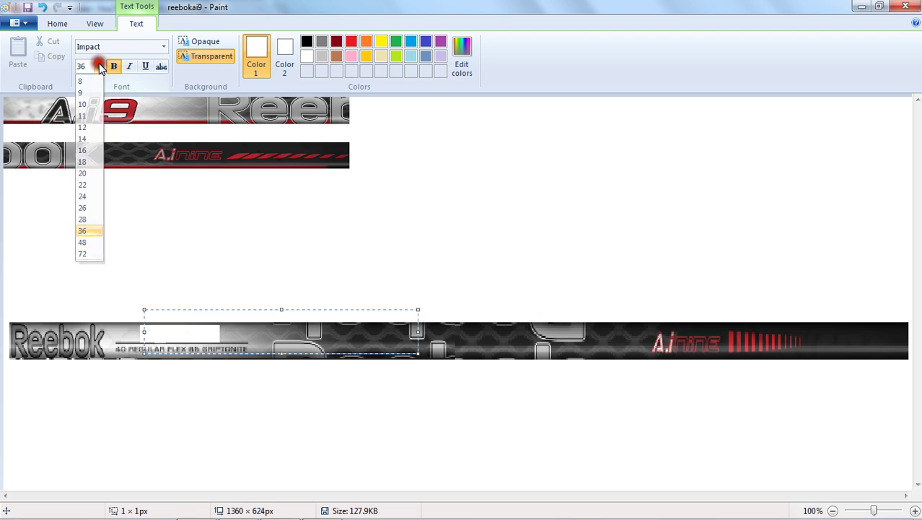
pyautogui.click(98, 66)
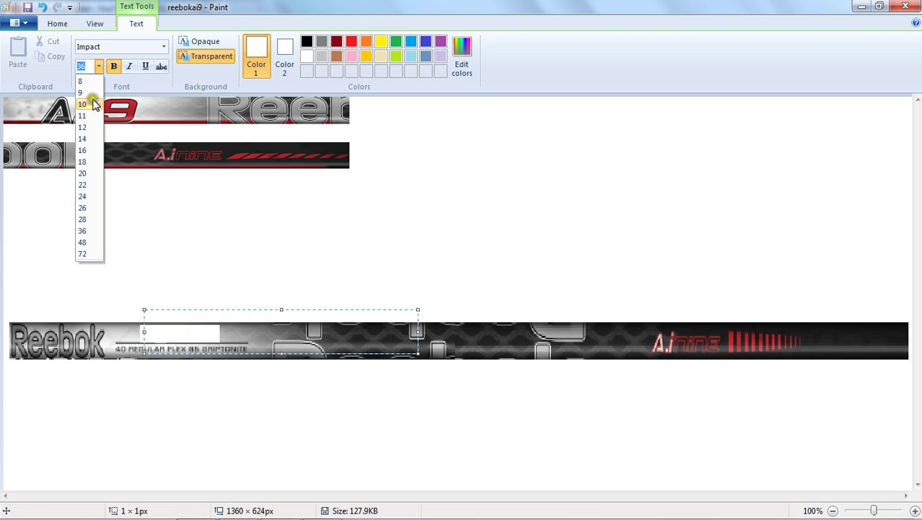
pyautogui.click(89, 105)
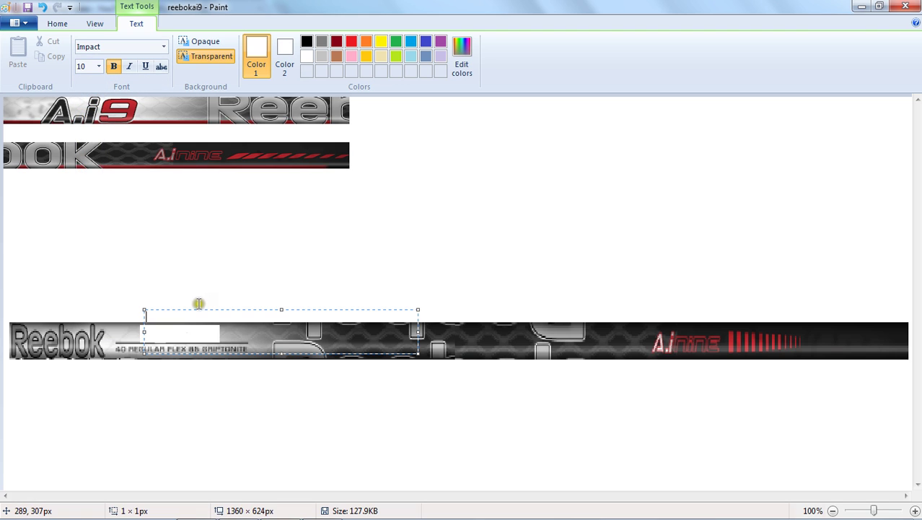
# - Move the text box onto the white patch and set the text colour to red
pyautogui.moveTo(200, 309); pyautogui.dragTo(197, 324)
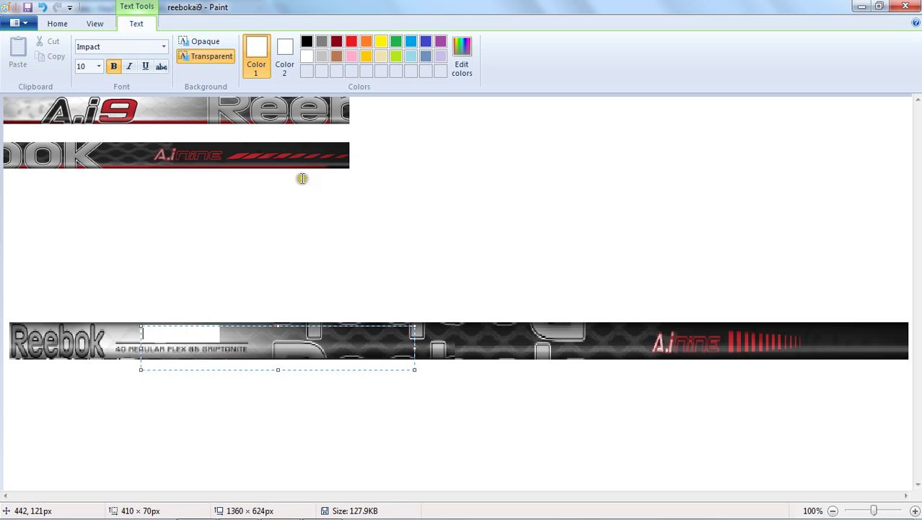
pyautogui.click(411, 44)
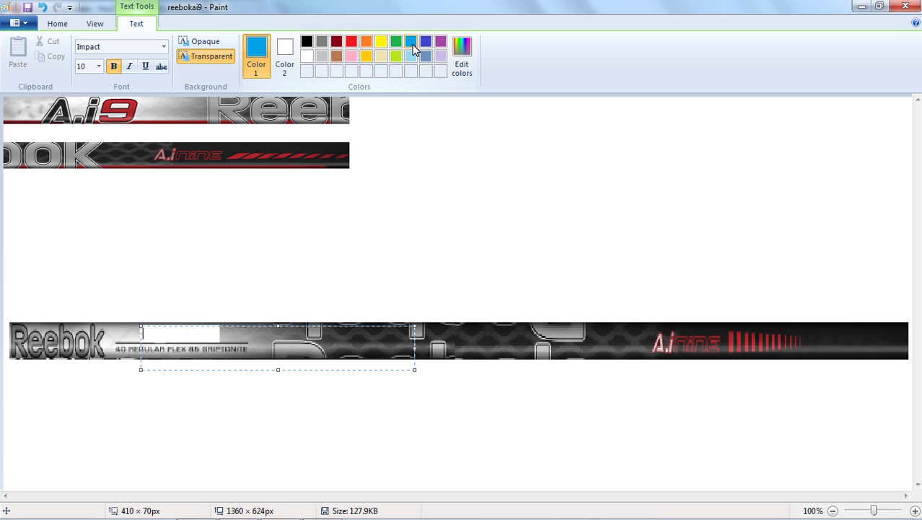
pyautogui.click(351, 41)
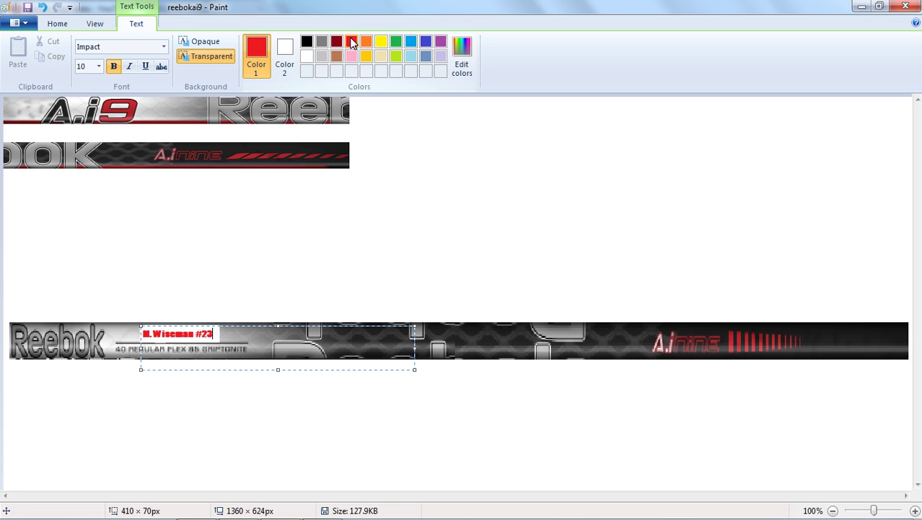
# - Set the red name and number in Constantia and commit the text onto the nameplate
pyautogui.click(161, 65)
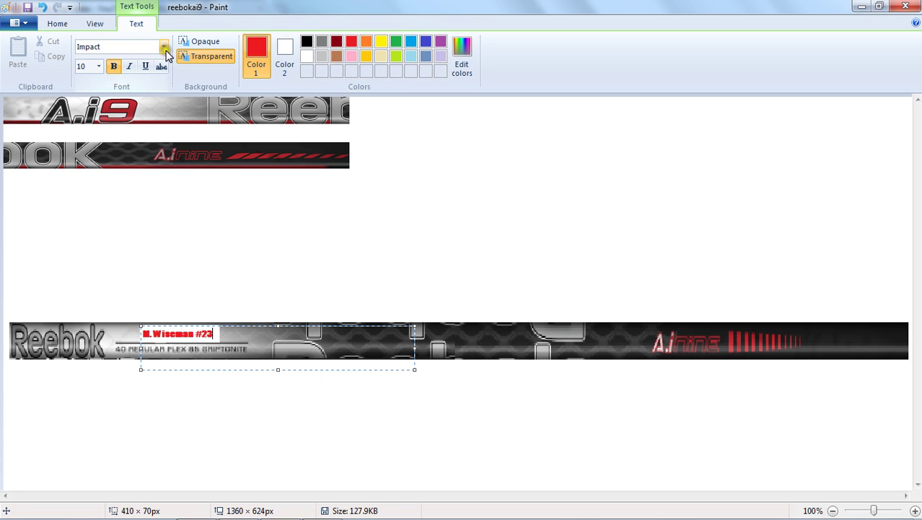
pyautogui.click(165, 50)
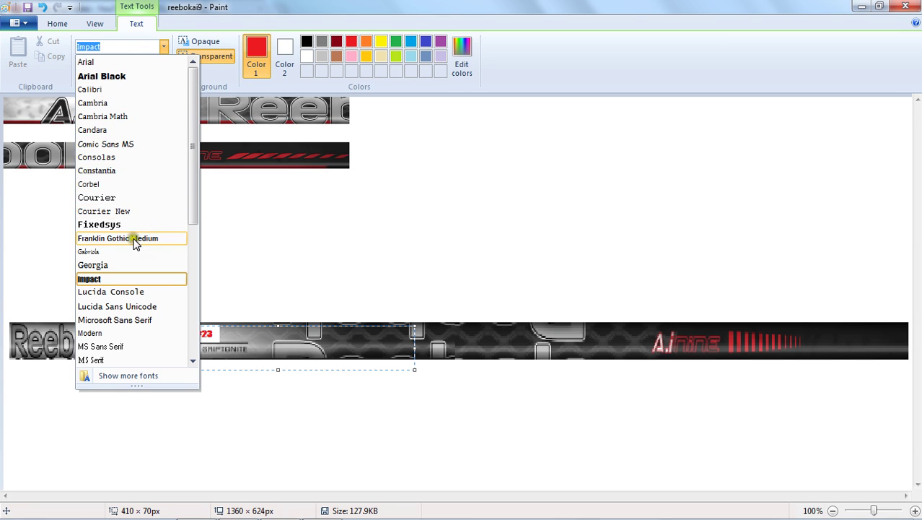
pyautogui.click(145, 173)
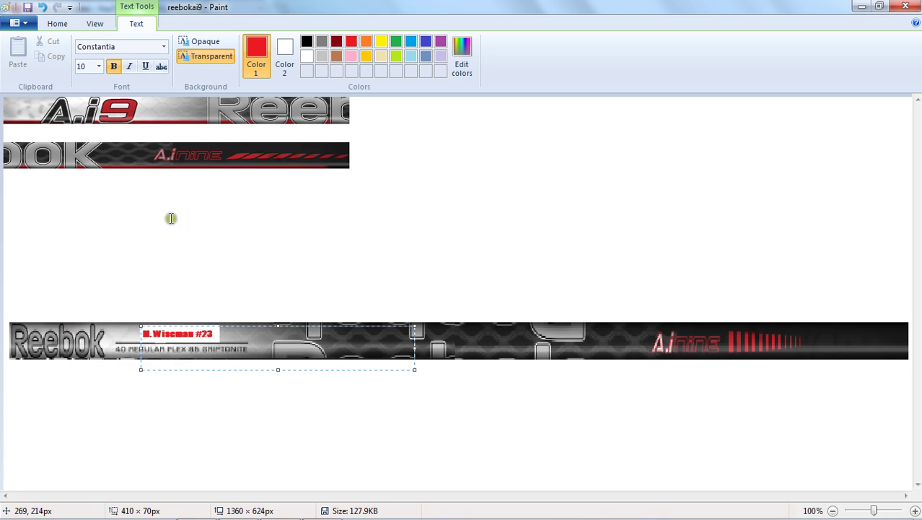
pyautogui.moveTo(214, 334); pyautogui.dragTo(130, 316)
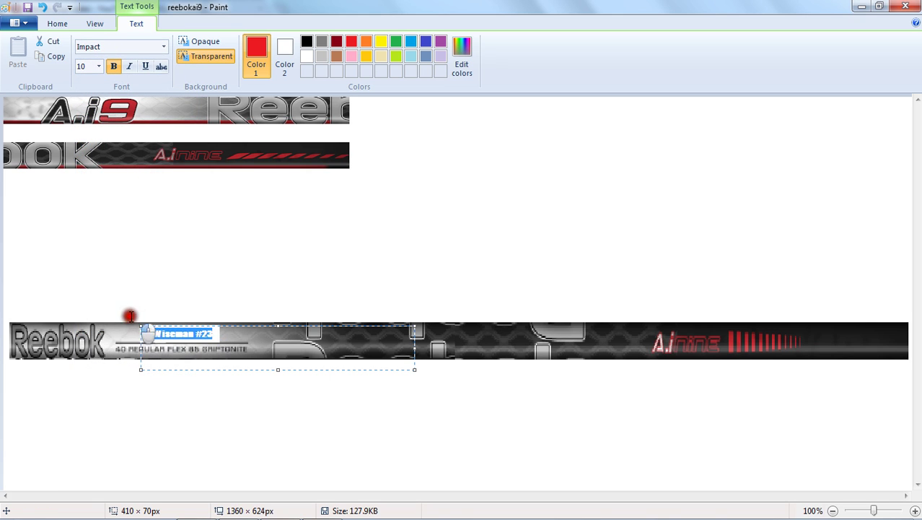
pyautogui.click(164, 47)
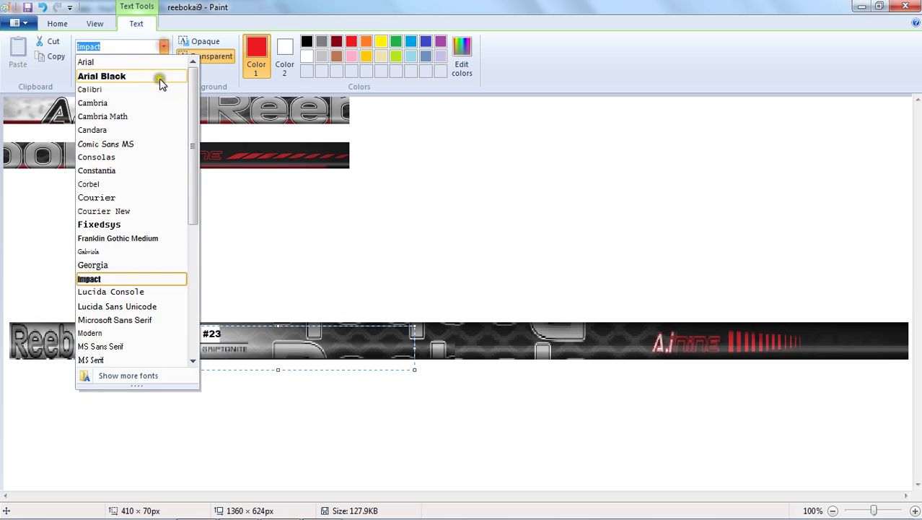
pyautogui.click(173, 171)
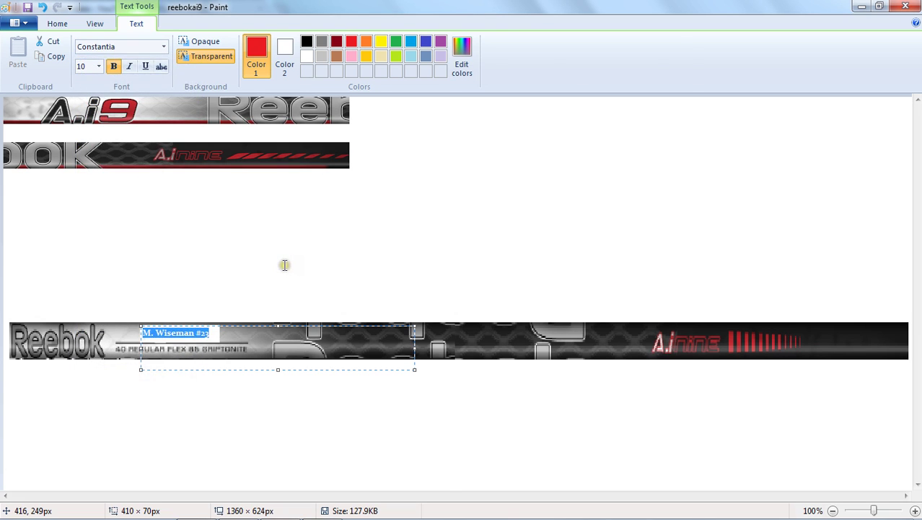
pyautogui.click(285, 264)
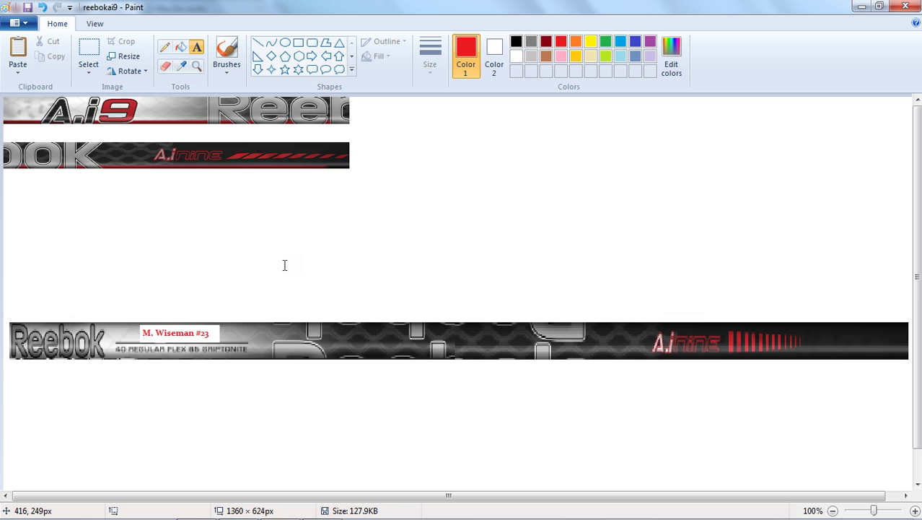
# - Move the dark OOK strip right above the stick and stretch it to 671 × 129 px
pyautogui.click(88, 52)
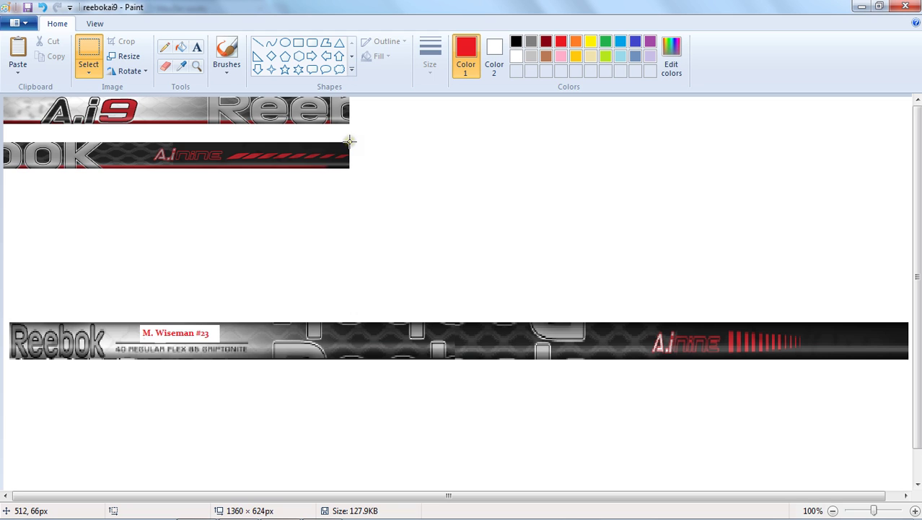
pyautogui.moveTo(350, 141); pyautogui.dragTo(2, 168)
pyautogui.moveTo(73, 159); pyautogui.dragTo(632, 291)
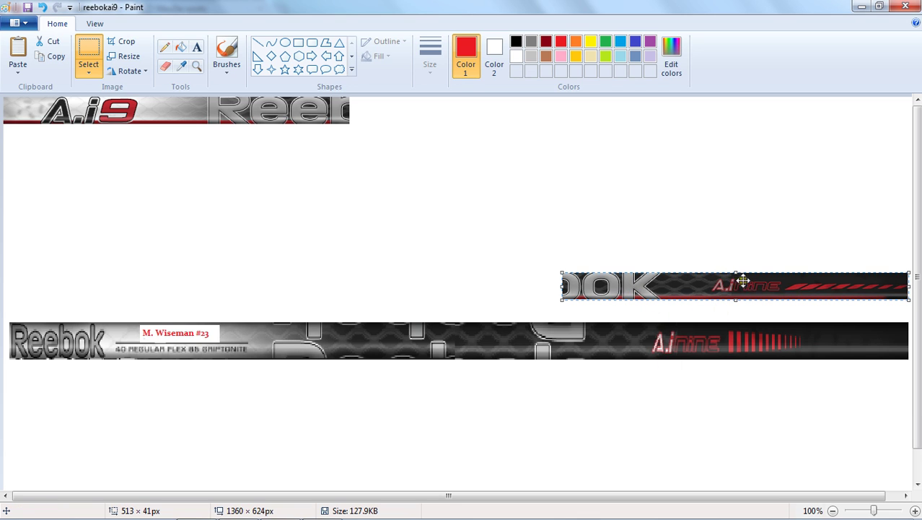
pyautogui.moveTo(735, 272)
pyautogui.mouseDown()
pyautogui.moveTo(729, 204)
pyautogui.moveTo(728, 212)
pyautogui.mouseUp()
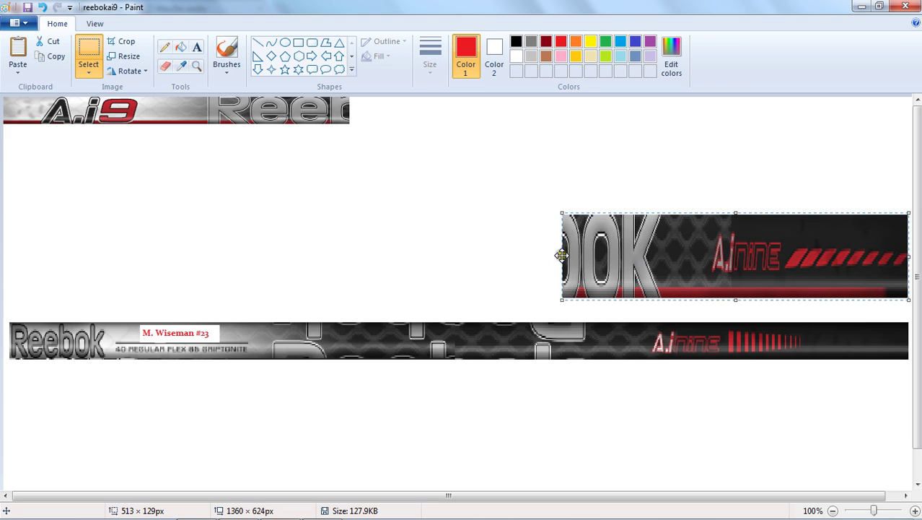
pyautogui.moveTo(560, 258)
pyautogui.mouseDown()
pyautogui.moveTo(443, 258)
pyautogui.moveTo(455, 262)
pyautogui.mouseUp()
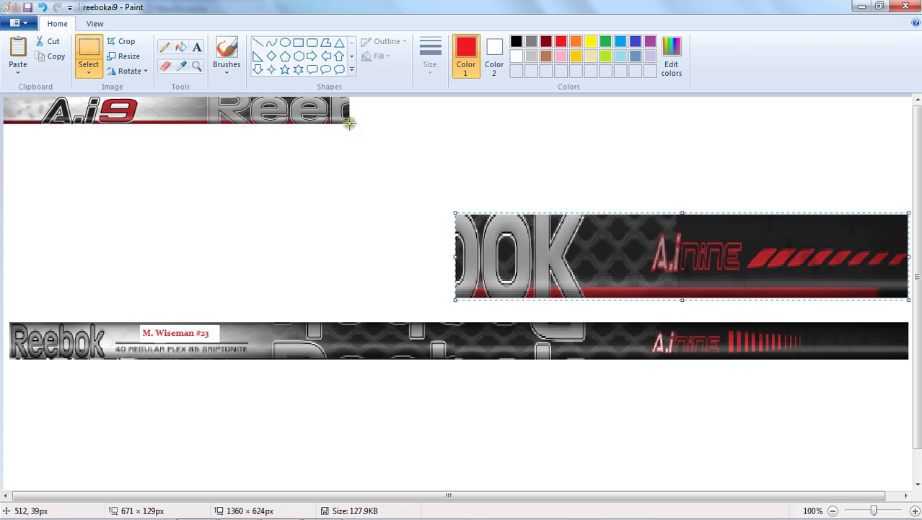
pyautogui.moveTo(349, 124)
pyautogui.mouseDown()
pyautogui.moveTo(185, 129)
pyautogui.moveTo(2, 49)
pyautogui.mouseUp()
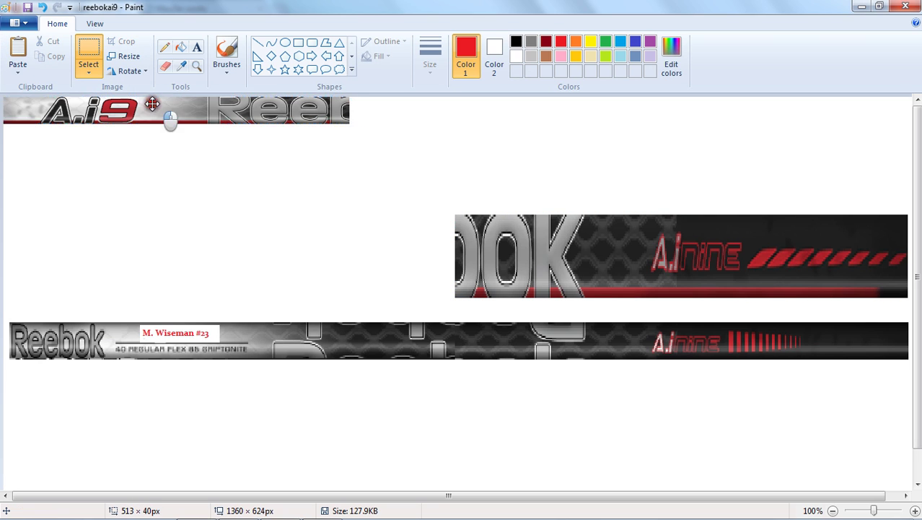
# - Move the light A.i9 strip down beside the dark strip and reselect it
pyautogui.moveTo(169, 116)
pyautogui.mouseDown()
pyautogui.moveTo(259, 289)
pyautogui.moveTo(234, 272)
pyautogui.mouseUp()
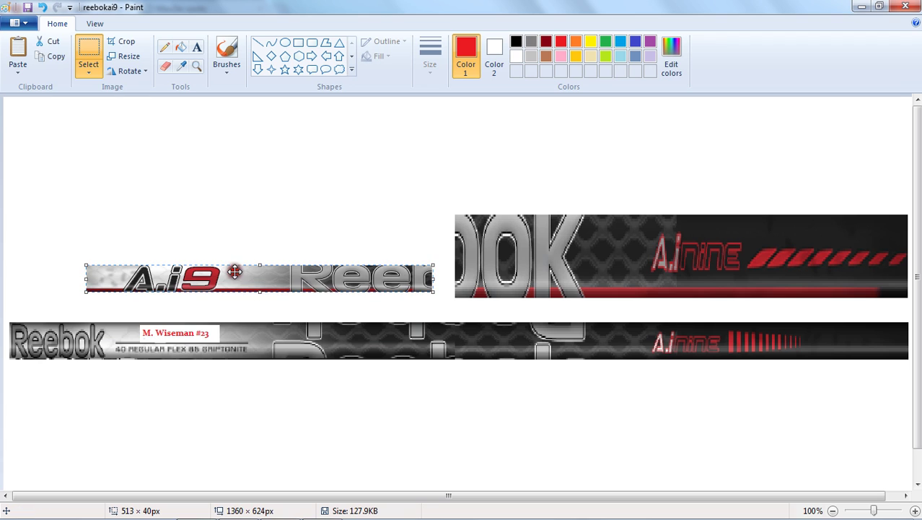
pyautogui.moveTo(395, 220); pyautogui.dragTo(400, 227)
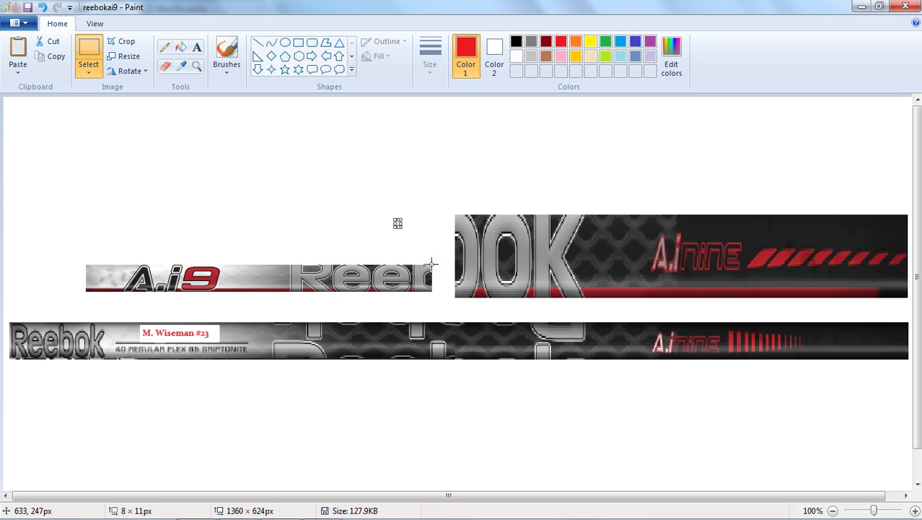
pyautogui.moveTo(432, 263); pyautogui.dragTo(418, 267)
pyautogui.moveTo(280, 298); pyautogui.dragTo(85, 290)
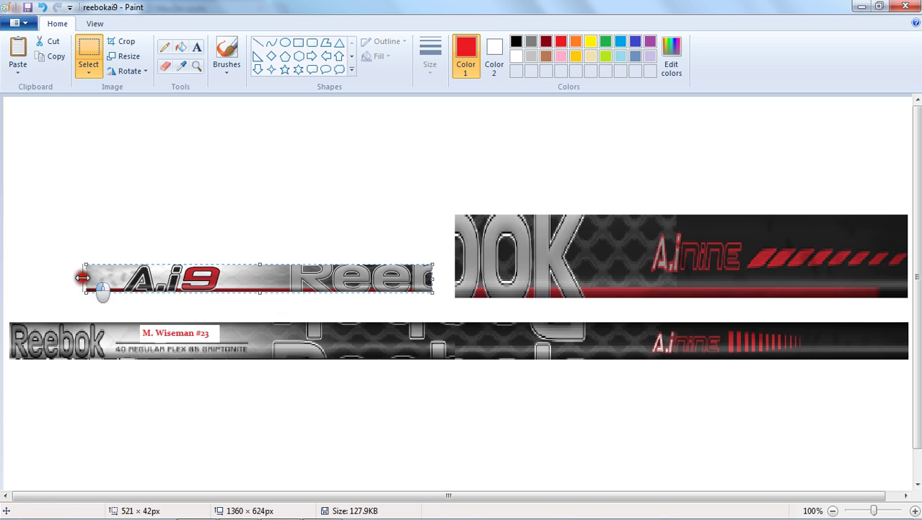
# - Stretch the A.i9 strip to 657 × 127px, flush with the dark strip's height
pyautogui.moveTo(86, 277); pyautogui.dragTo(9, 279)
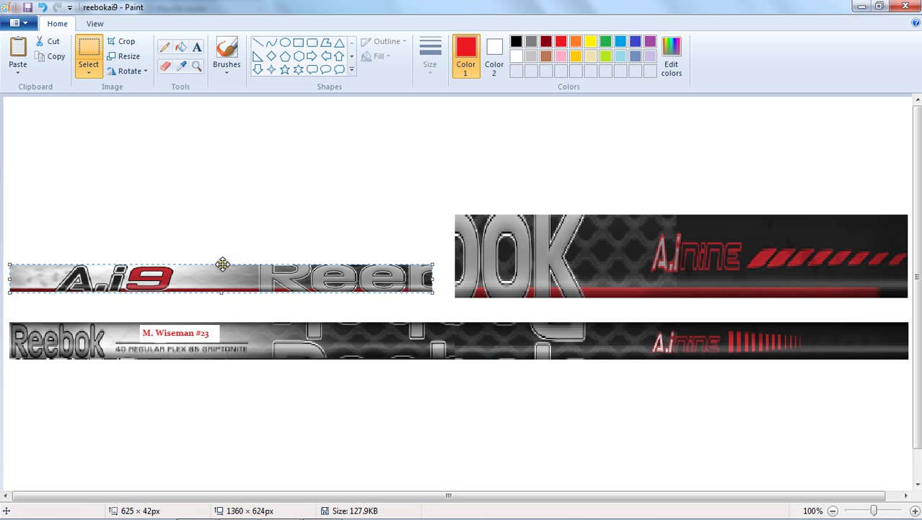
pyautogui.moveTo(222, 264); pyautogui.dragTo(244, 271)
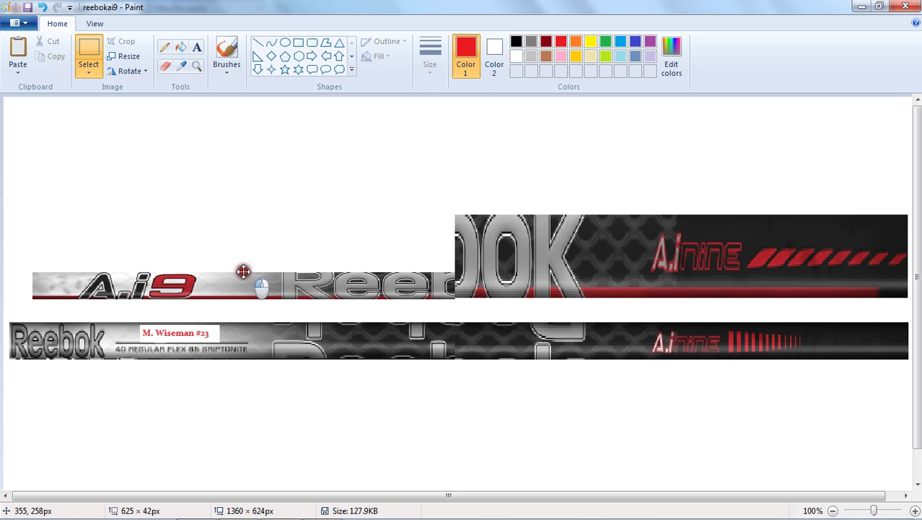
pyautogui.moveTo(243, 271); pyautogui.dragTo(247, 215)
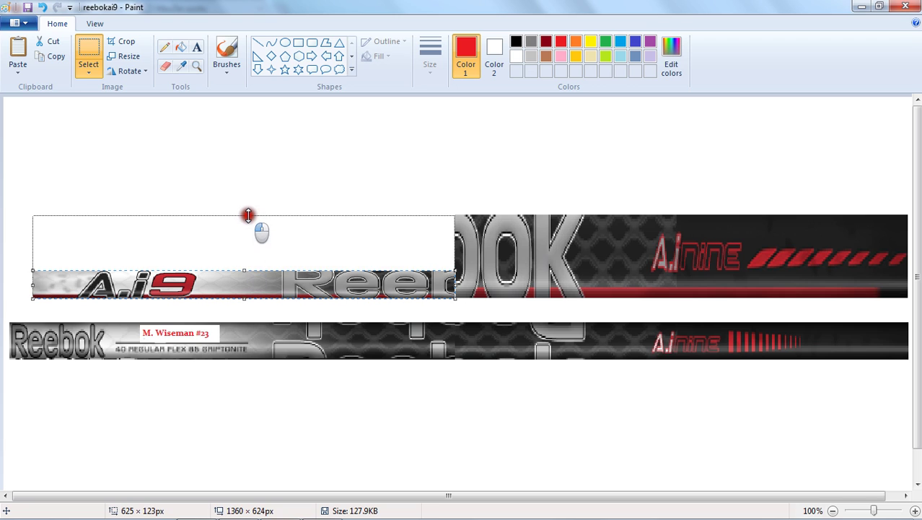
pyautogui.moveTo(248, 215); pyautogui.dragTo(247, 214)
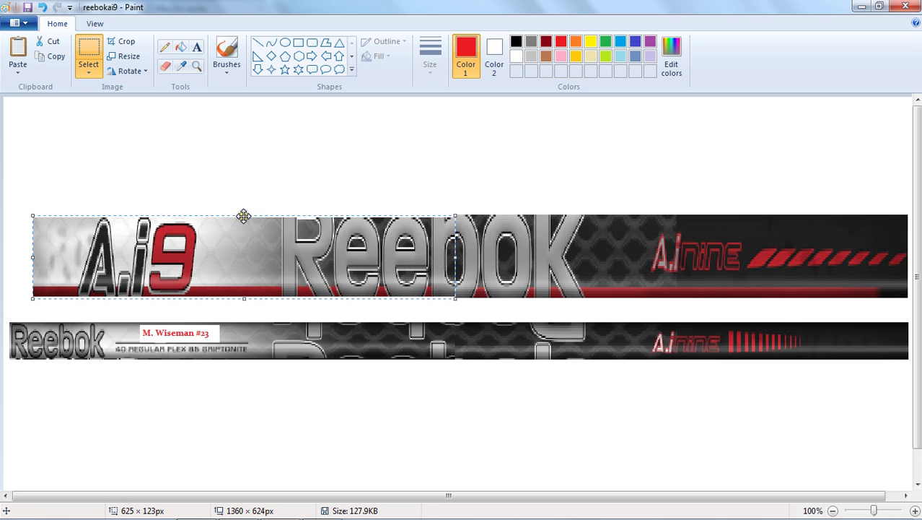
pyautogui.moveTo(245, 213); pyautogui.dragTo(244, 212)
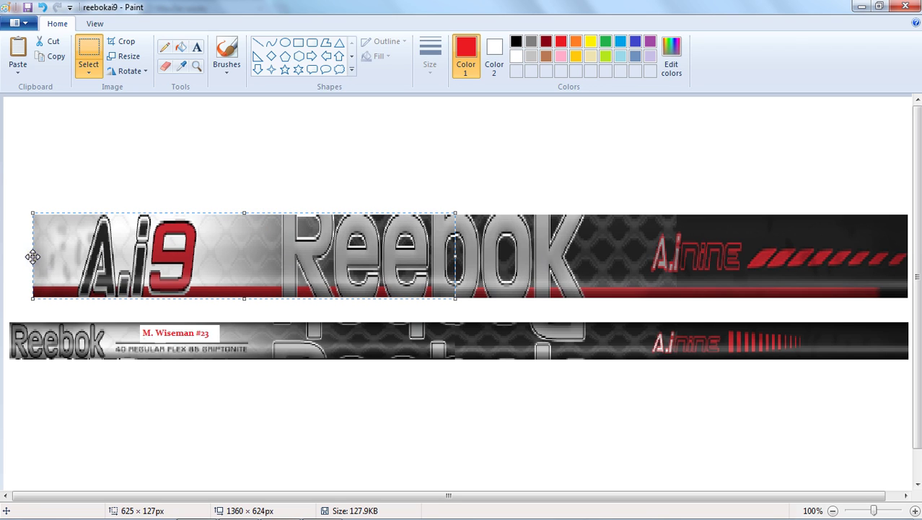
pyautogui.moveTo(32, 252); pyautogui.dragTo(10, 260)
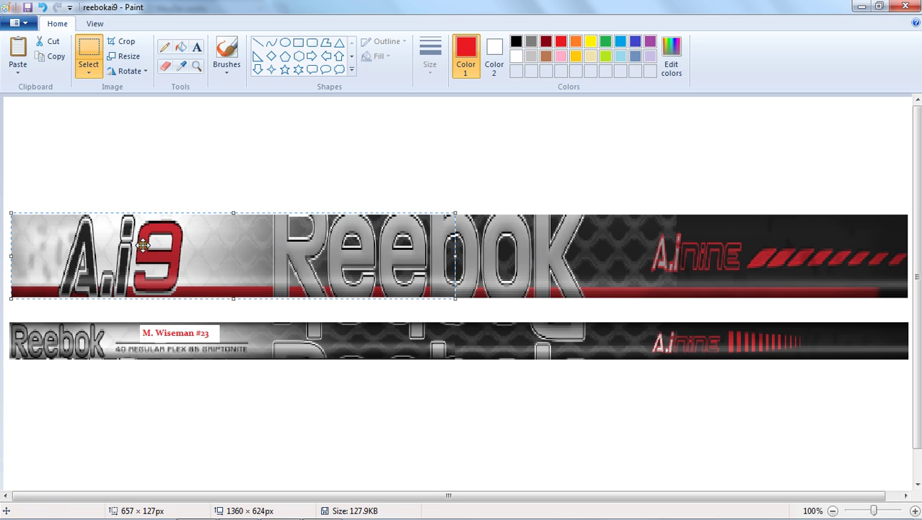
pyautogui.click(55, 61)
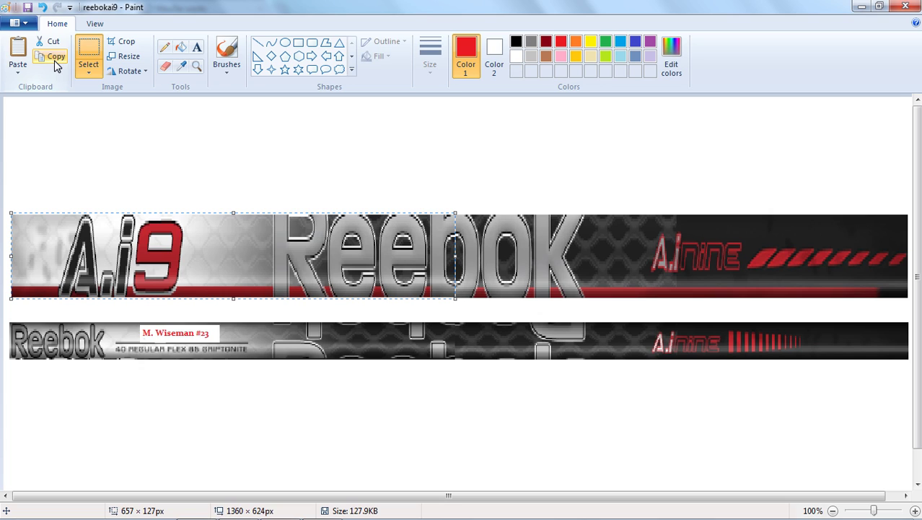
pyautogui.click(18, 49)
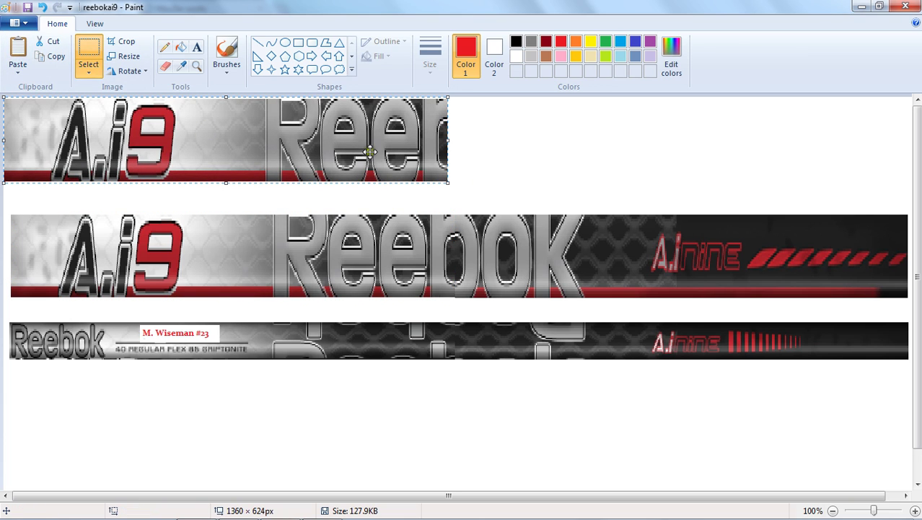
pyautogui.click(505, 122)
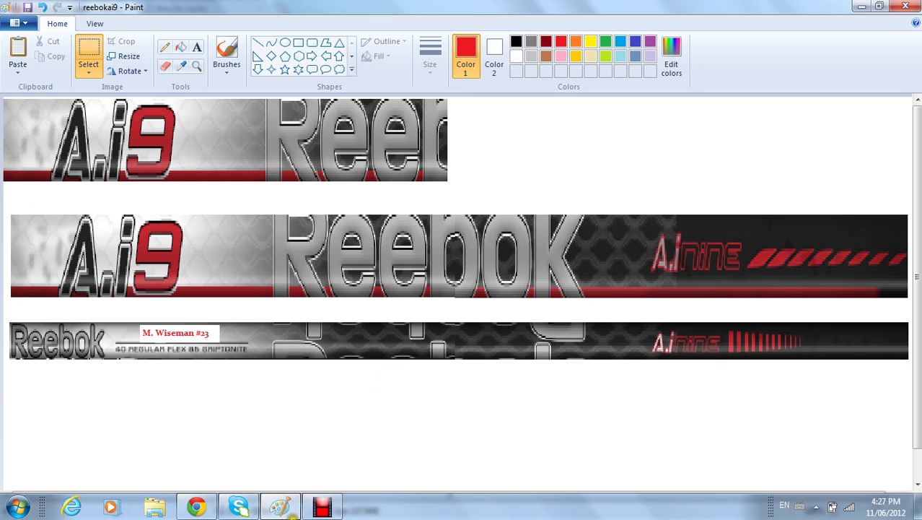
pyautogui.click(323, 508)
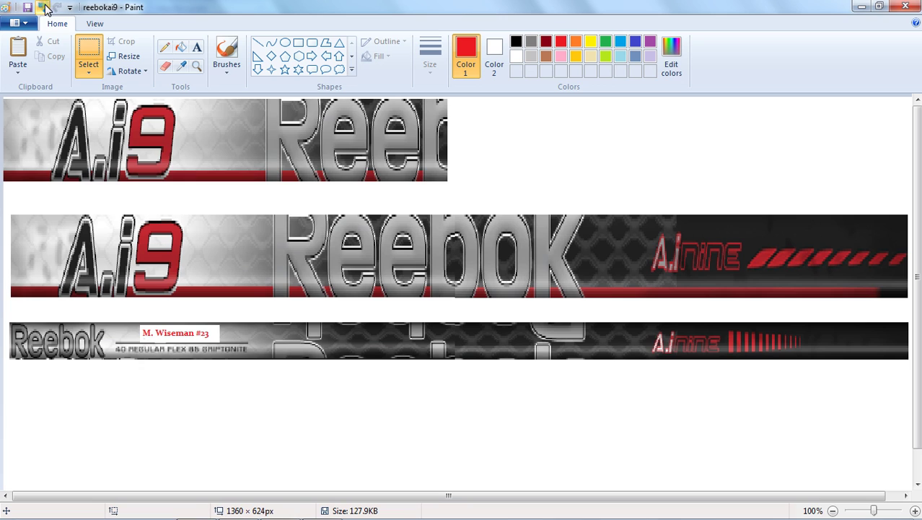
pyautogui.click(42, 6)
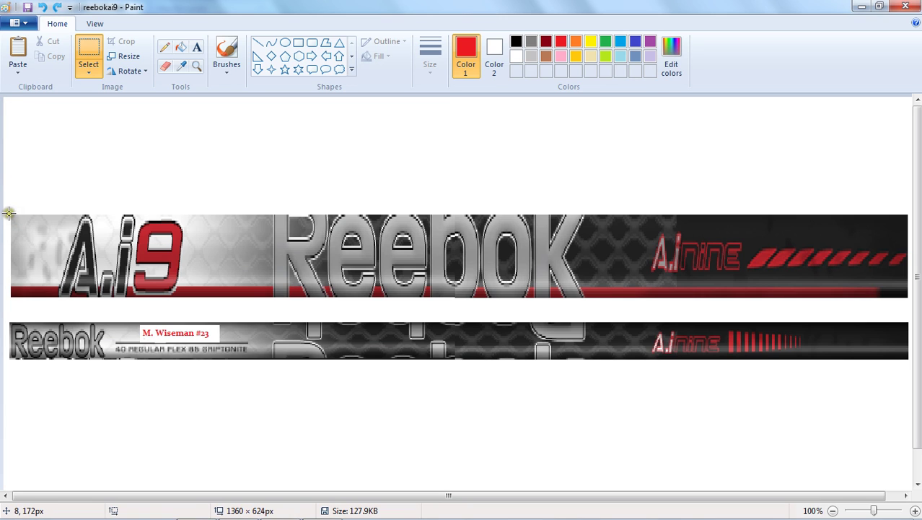
# - Copy the whole joined shaft strip and paste the copy above the original
pyautogui.moveTo(9, 211); pyautogui.dragTo(909, 303)
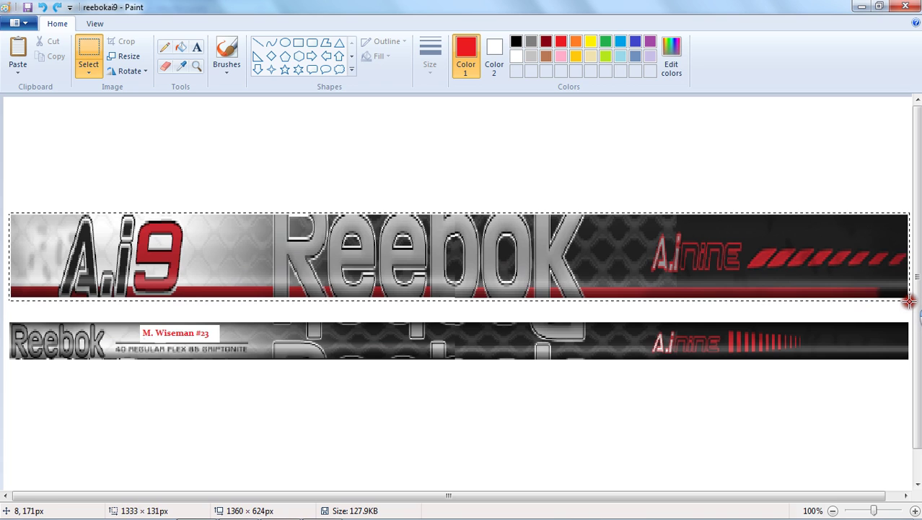
pyautogui.moveTo(909, 302); pyautogui.dragTo(910, 299)
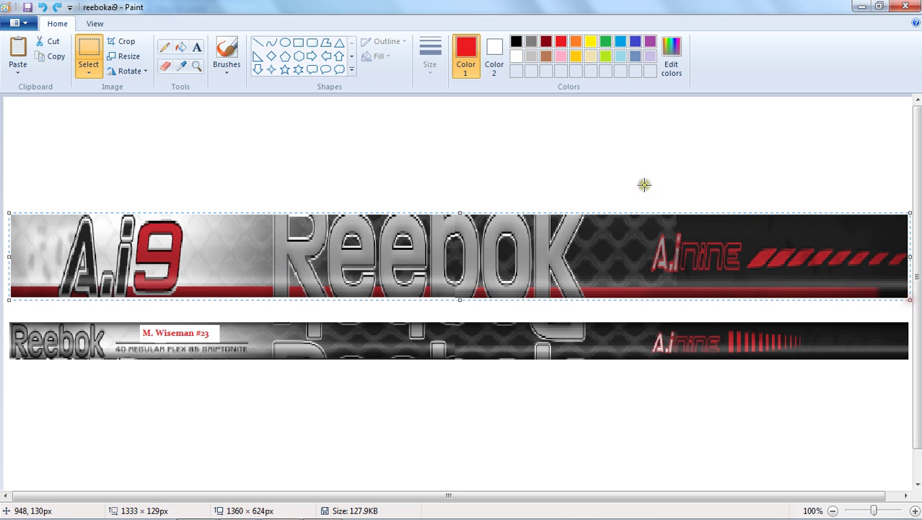
pyautogui.click(48, 57)
pyautogui.click(17, 54)
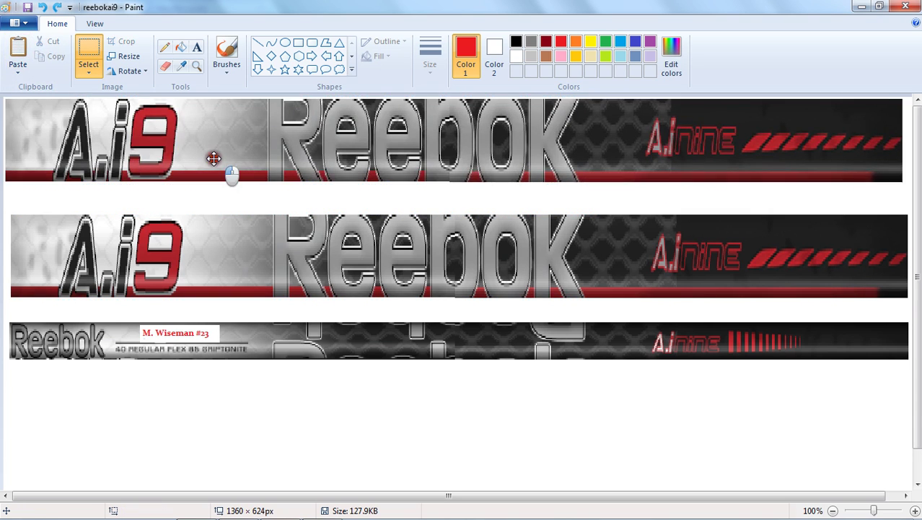
pyautogui.moveTo(209, 155); pyautogui.dragTo(217, 168)
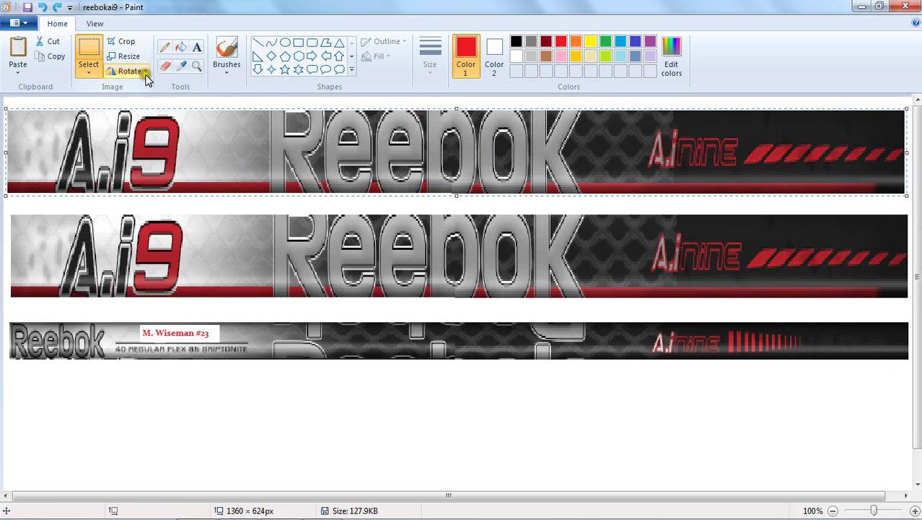
# - Flip the pasted strip copy horizontally so its lettering reads mirrored
pyautogui.click(145, 73)
pyautogui.click(152, 131)
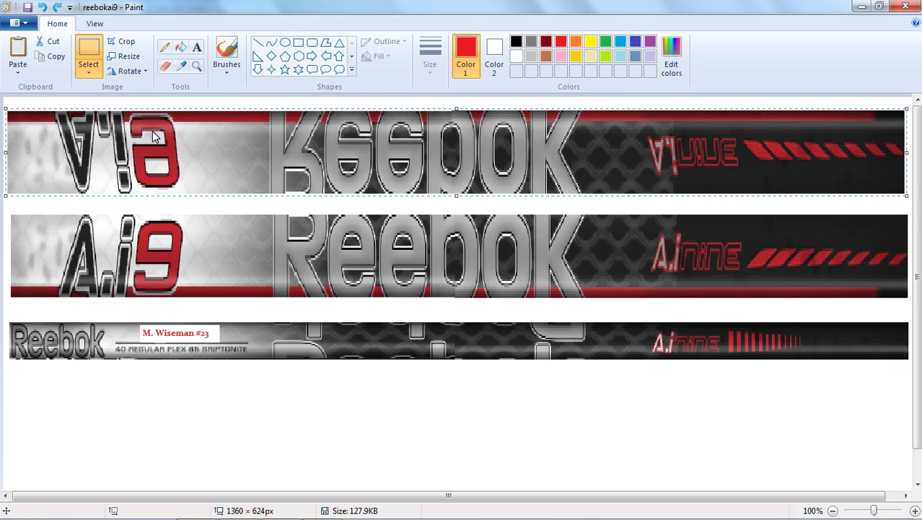
pyautogui.click(132, 74)
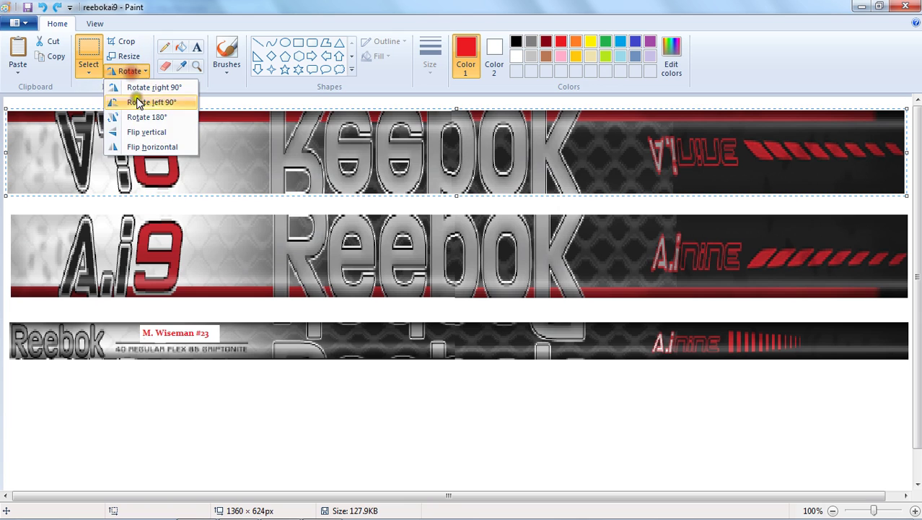
pyautogui.click(141, 132)
pyautogui.click(136, 72)
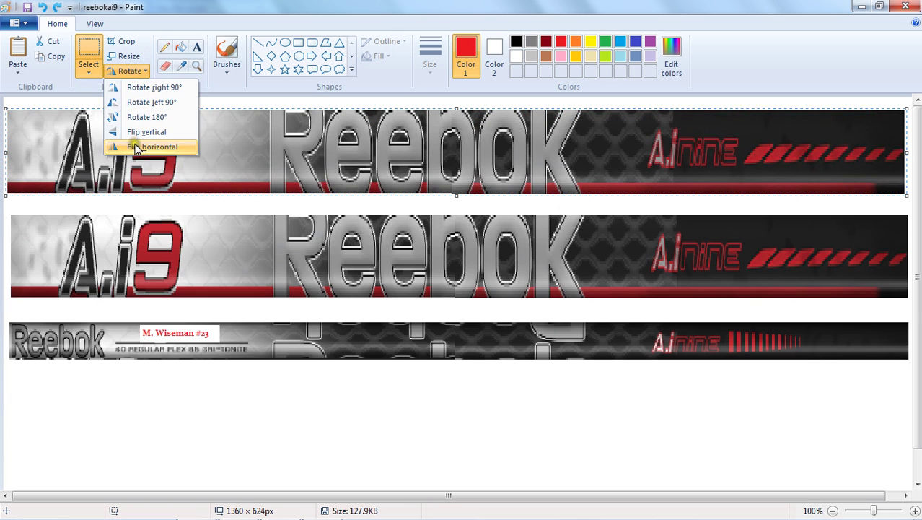
pyautogui.click(134, 145)
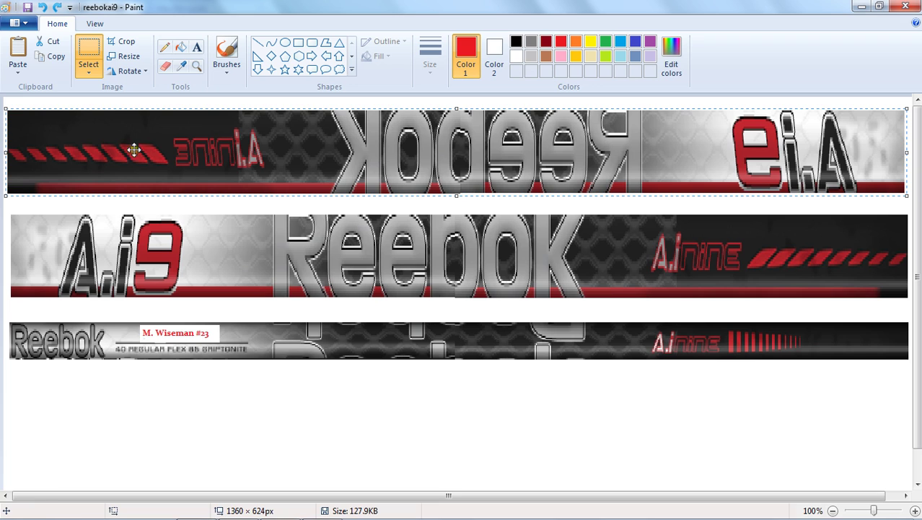
# - Bring the Debut Video Capture window to the front from the taskbar
pyautogui.click(322, 508)
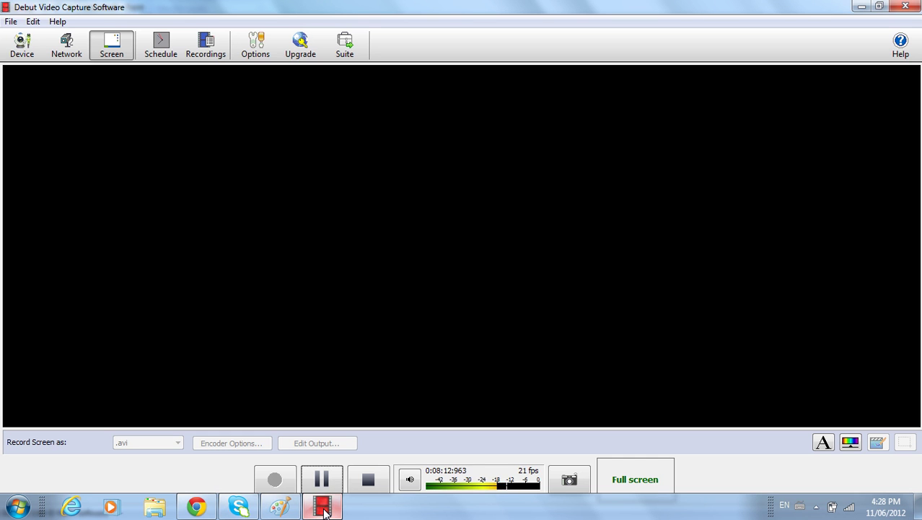